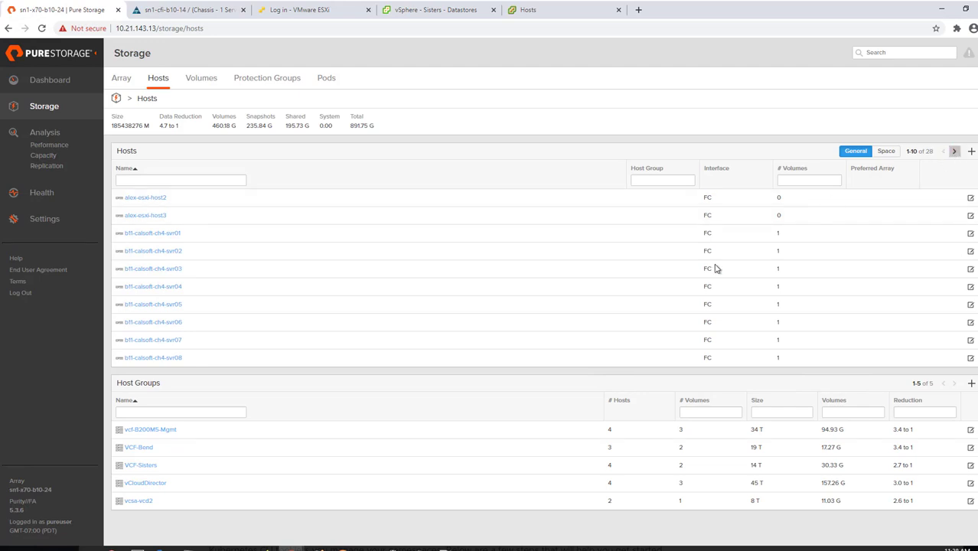
# Snapshot sn1-m4-ch1-04's boot volume B10-CHA1-SVR04-BootLun with the suffix demo-BFS.
pyautogui.click(148, 467)
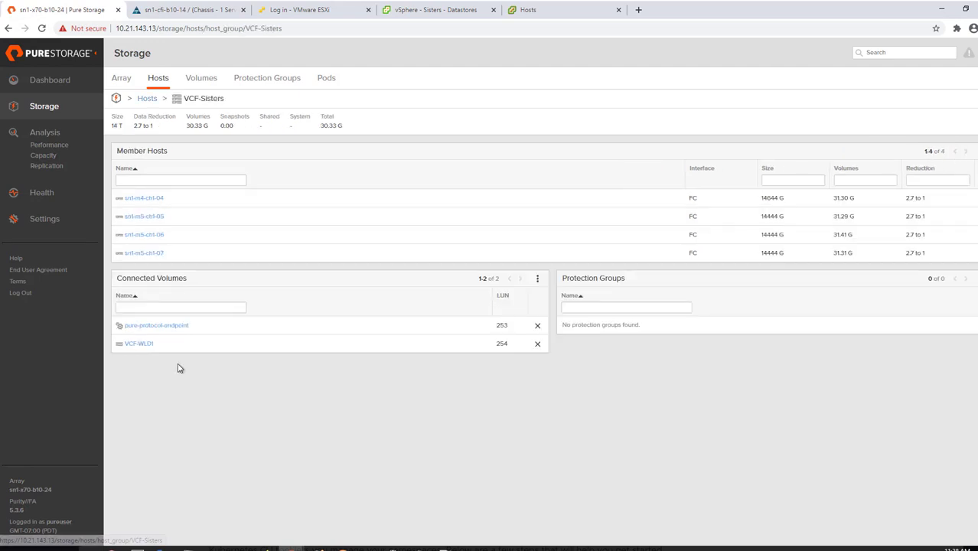
pyautogui.moveTo(160, 198); pyautogui.dragTo(129, 196)
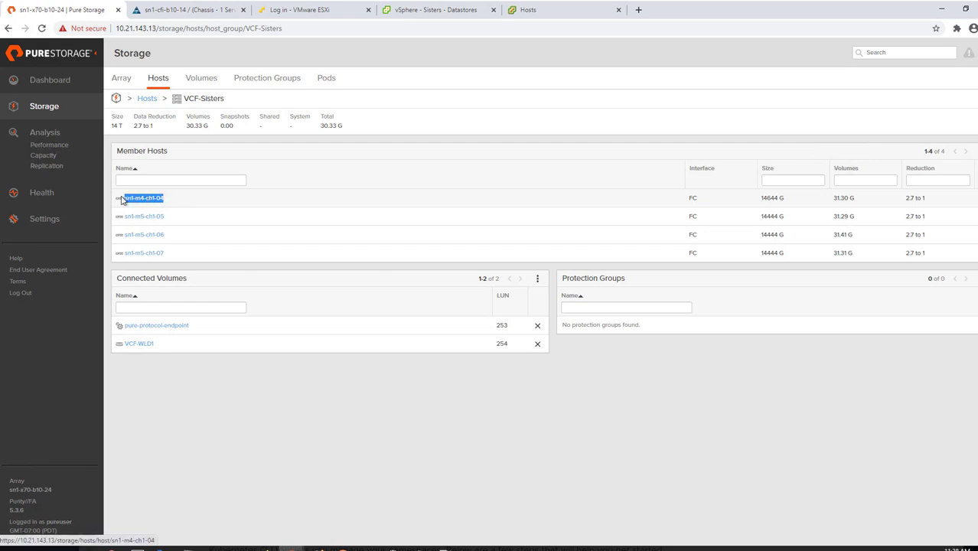
pyautogui.click(170, 200)
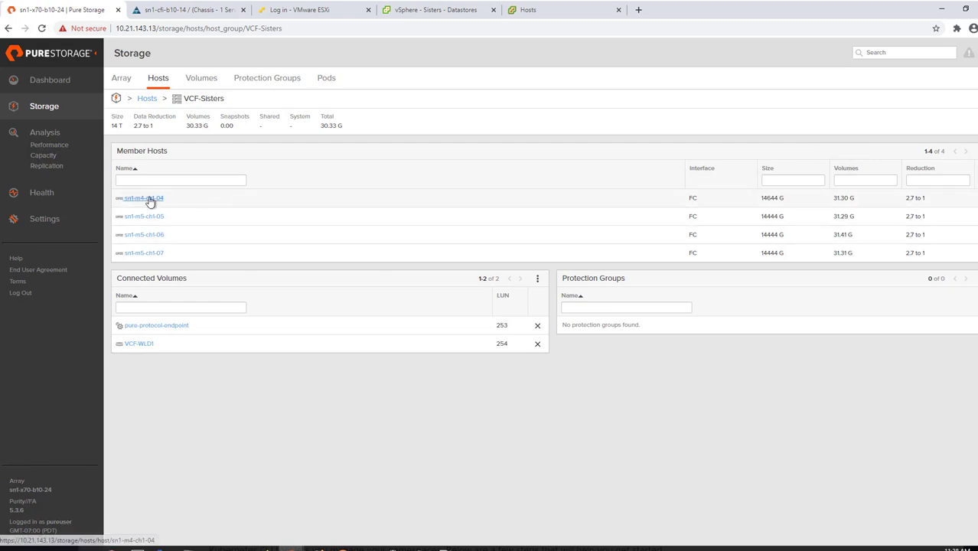
pyautogui.click(150, 199)
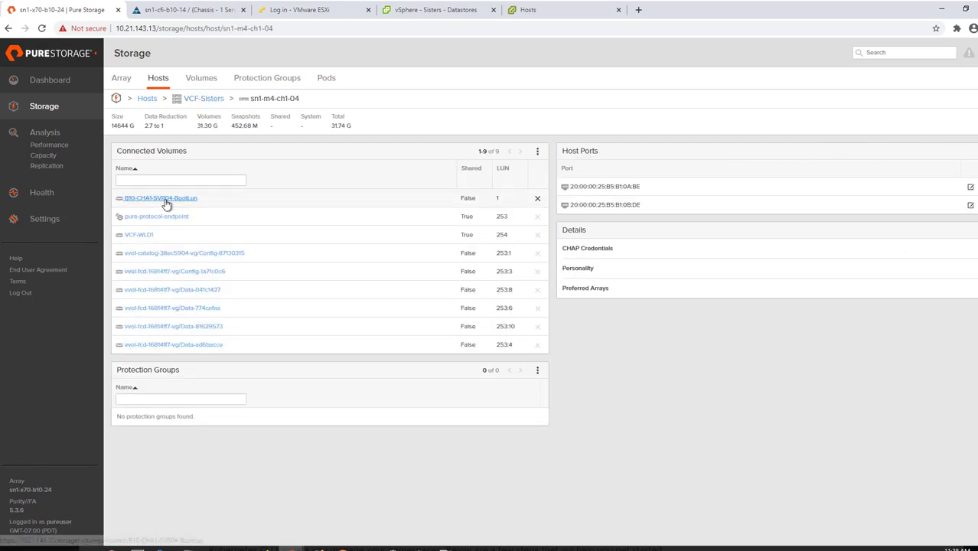
pyautogui.click(165, 200)
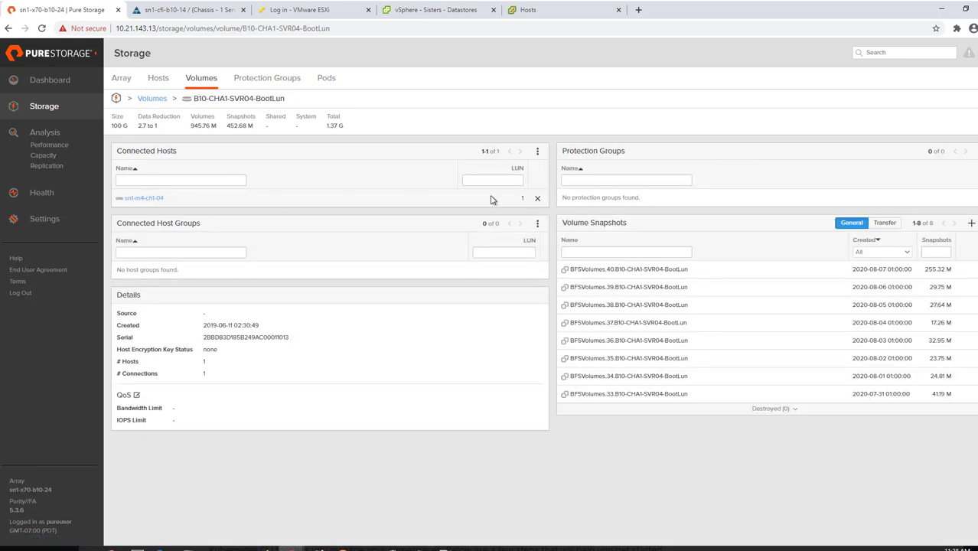
pyautogui.click(970, 223)
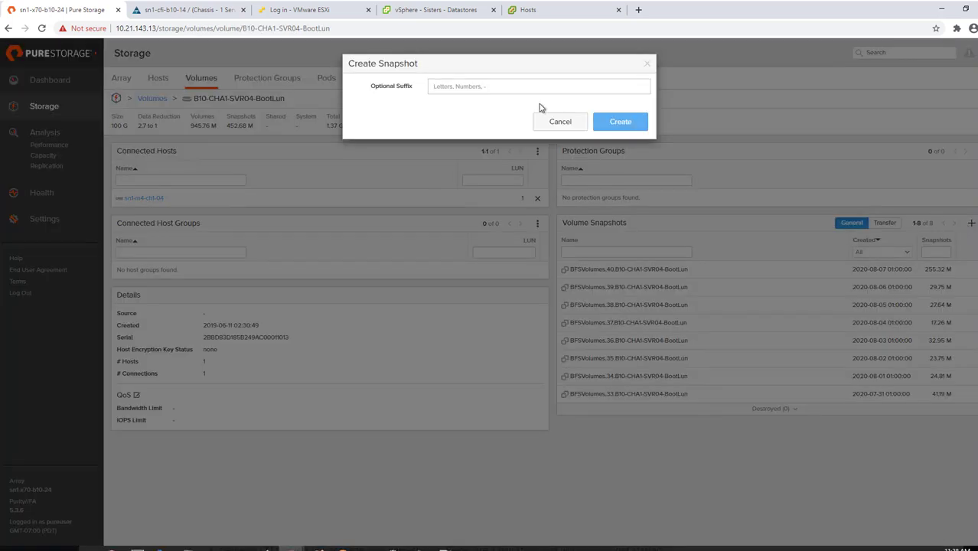
pyautogui.write('demo-BFS')
pyautogui.click(621, 126)
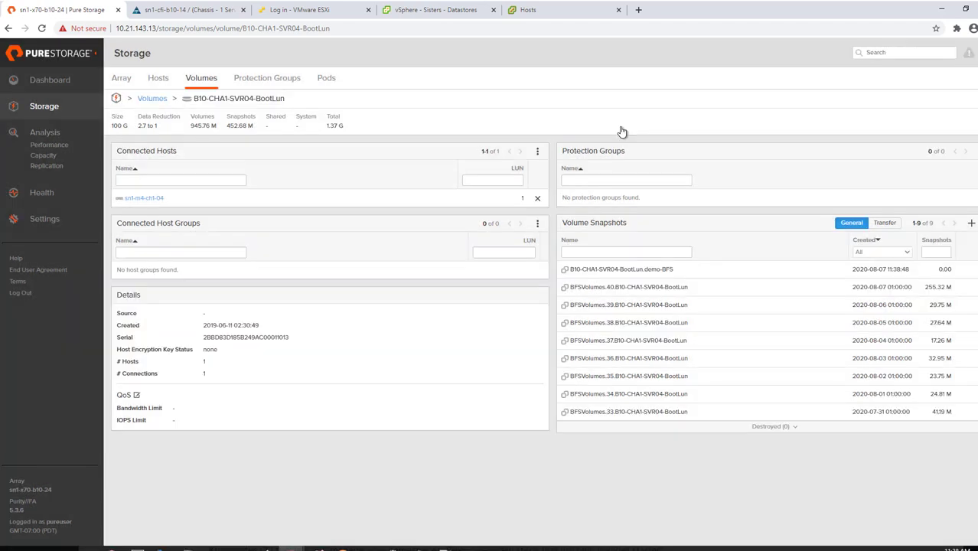
pyautogui.moveTo(688, 271); pyautogui.dragTo(566, 269)
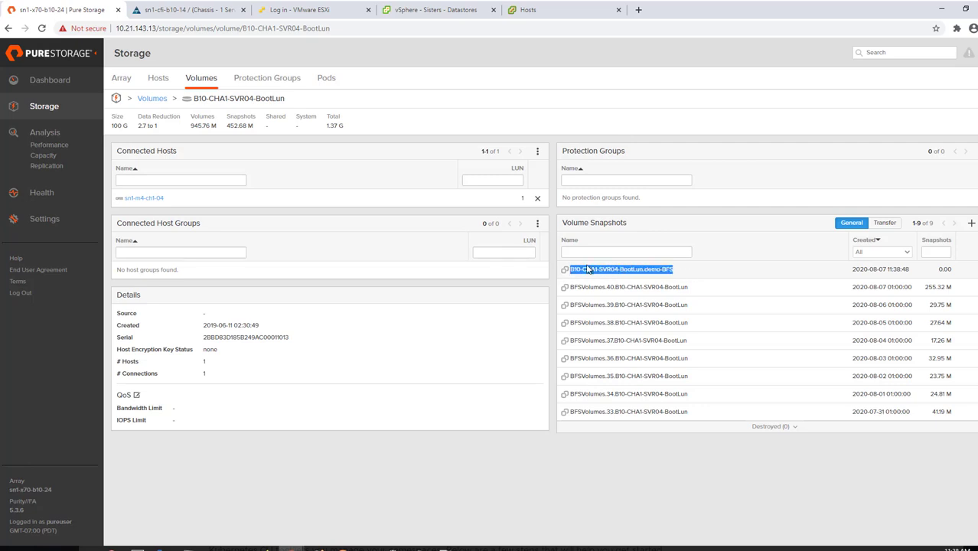
# Power on the sn1-m4-ch1-04 server from the UCS KVM console with Boot Server.
pyautogui.hotkey('ctrl', 'Tab')
pyautogui.click(840, 55)
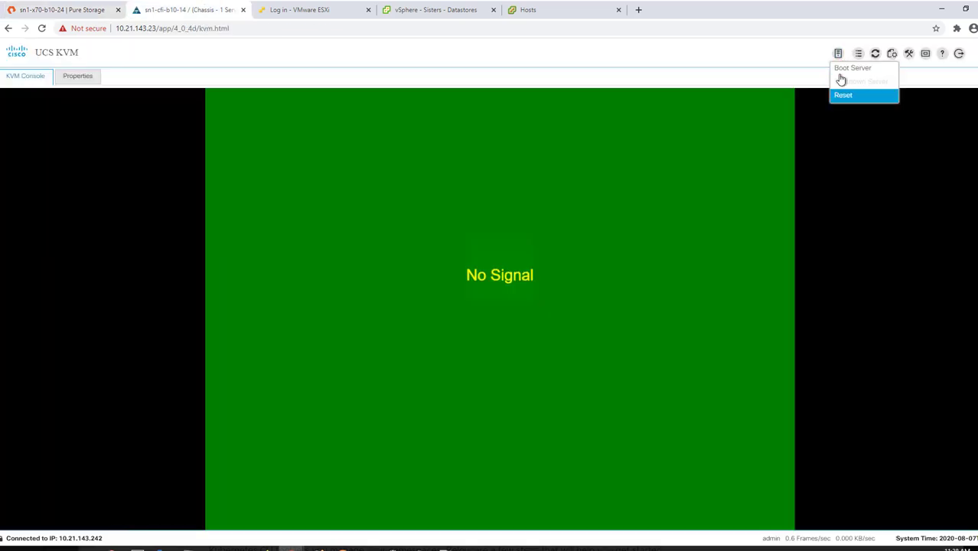
pyautogui.click(846, 68)
pyautogui.click(556, 317)
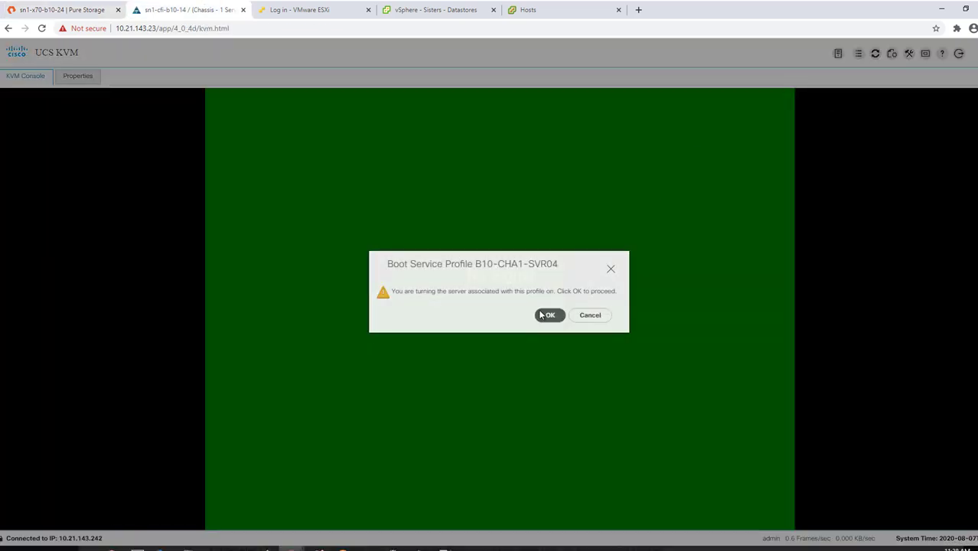
pyautogui.click(622, 316)
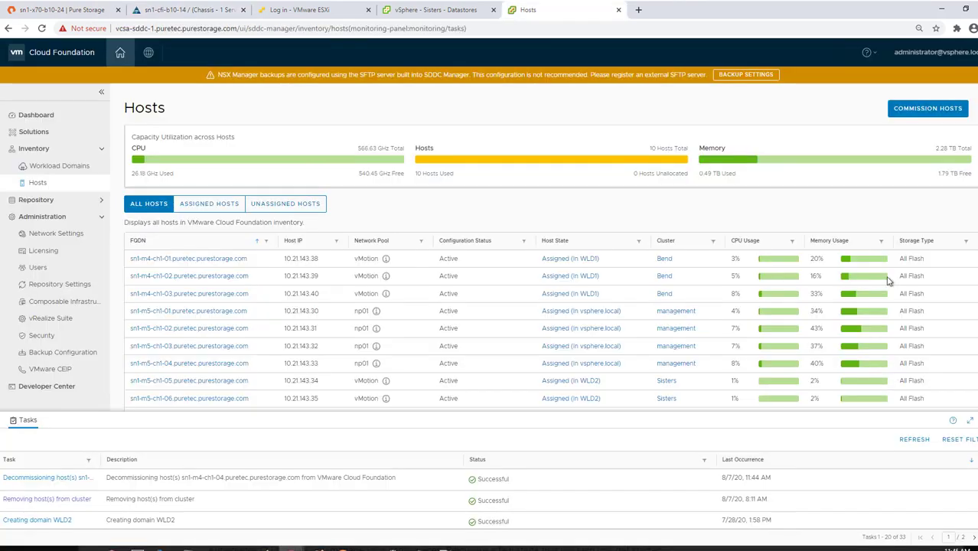
# Accept the commissioning checklist and enter host name sn1-m4-ch1-04.
pyautogui.click(928, 111)
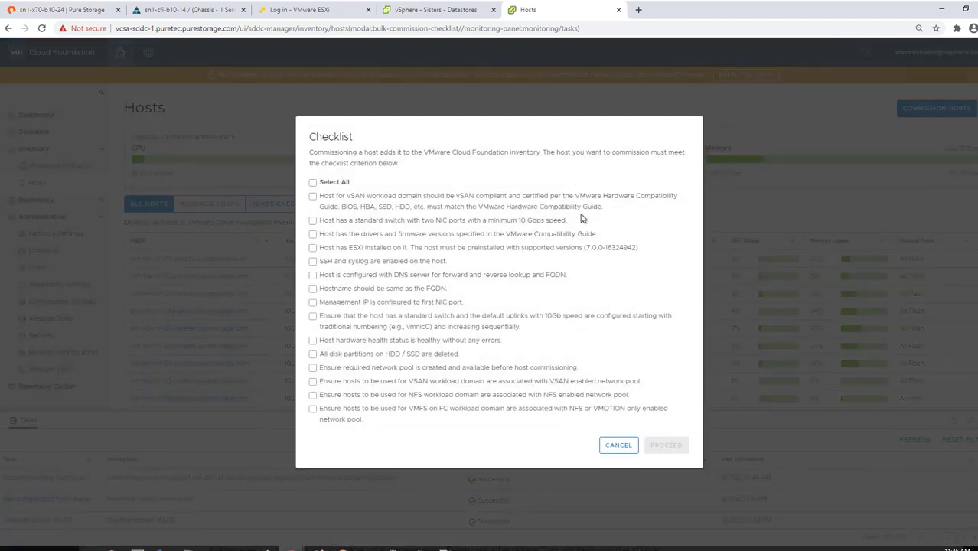
pyautogui.click(313, 184)
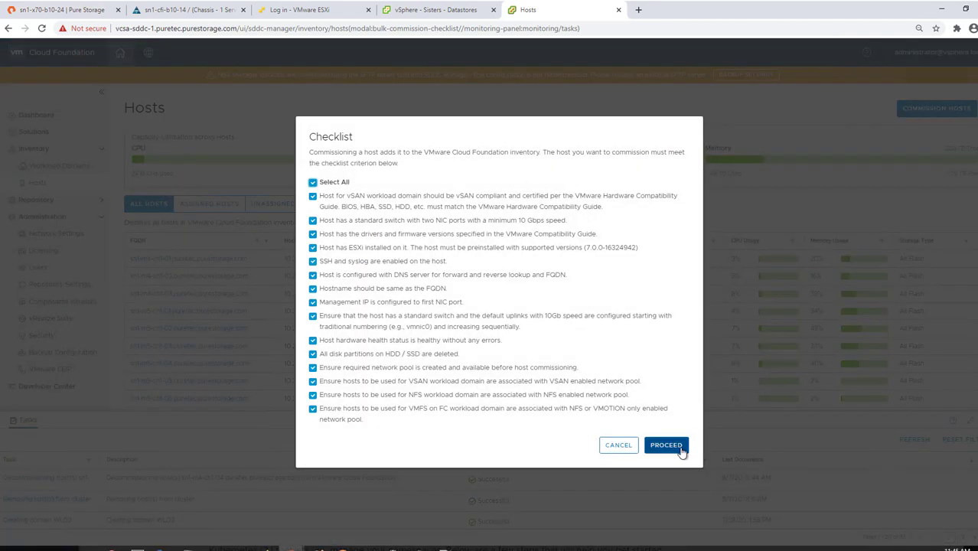
pyautogui.click(665, 444)
pyautogui.click(541, 177)
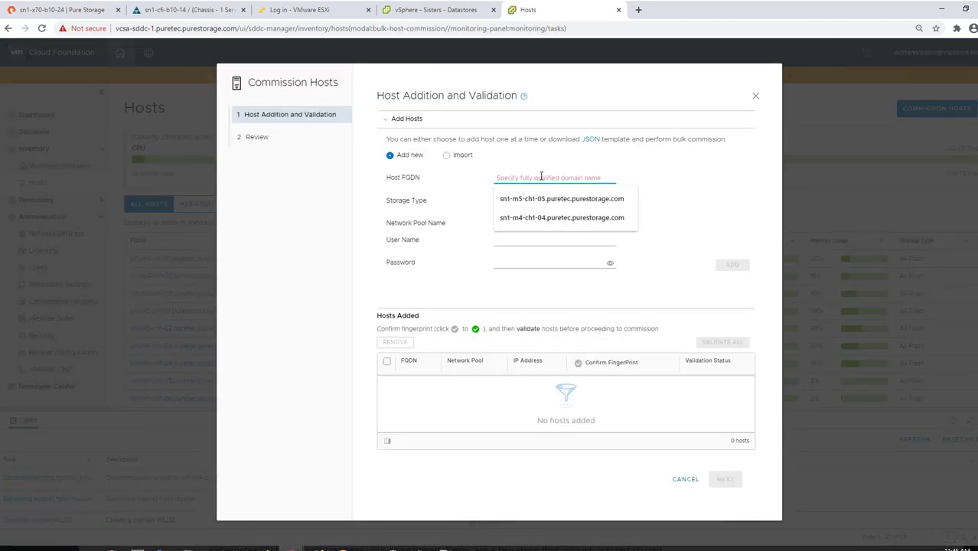
pyautogui.press('Down')
pyautogui.press('Down')
pyautogui.press('Tab')
# Choose VMFS on FC storage, the vMotion network pool and root credentials for the host.
pyautogui.click(587, 200)
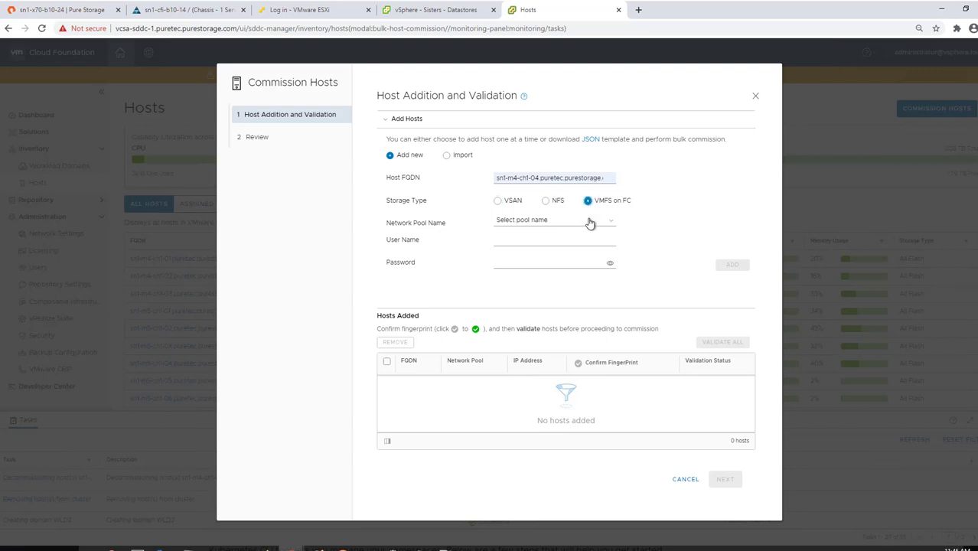
pyautogui.click(589, 220)
pyautogui.click(576, 265)
pyautogui.click(571, 240)
pyautogui.write('root')
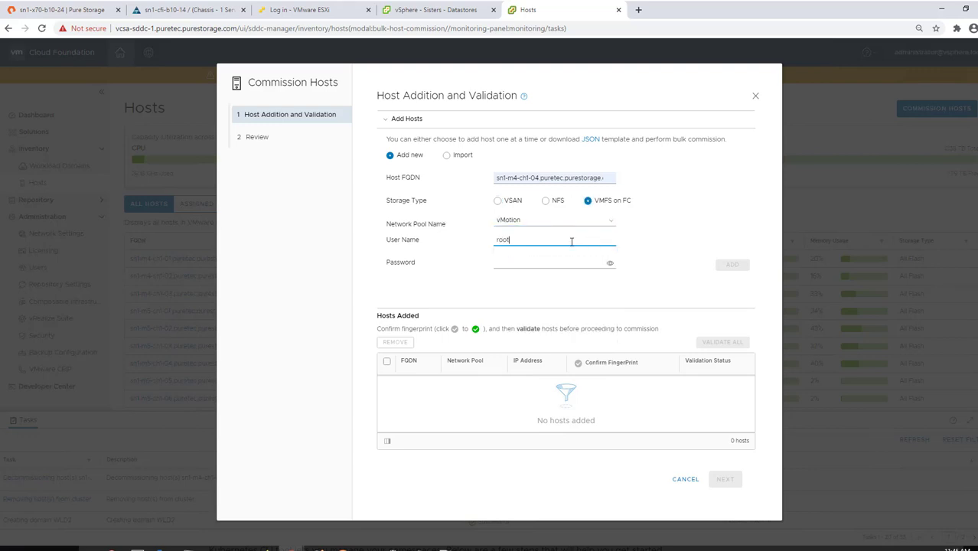
pyautogui.press('Tab')
pyautogui.write('•')
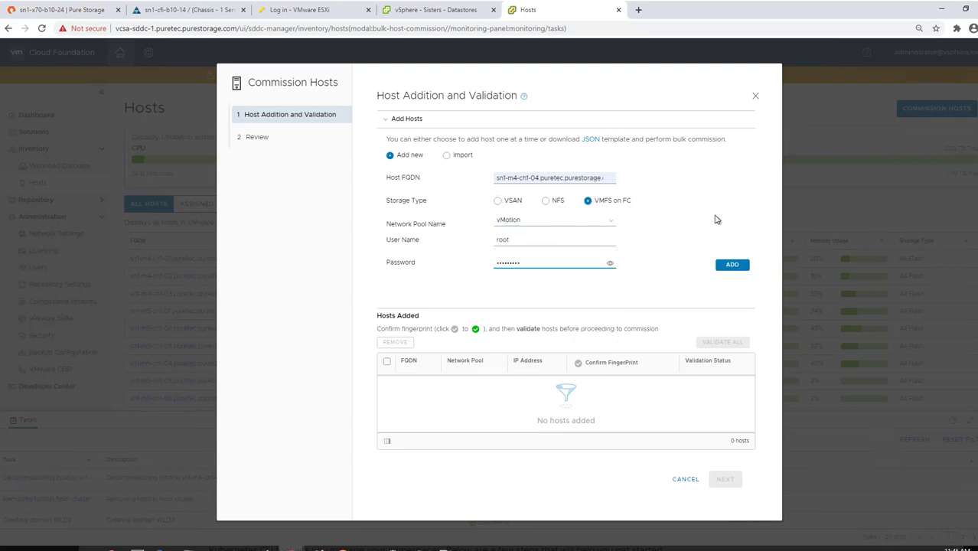
# Add the host, confirm its fingerprint, validate it and commission it.
pyautogui.click(733, 265)
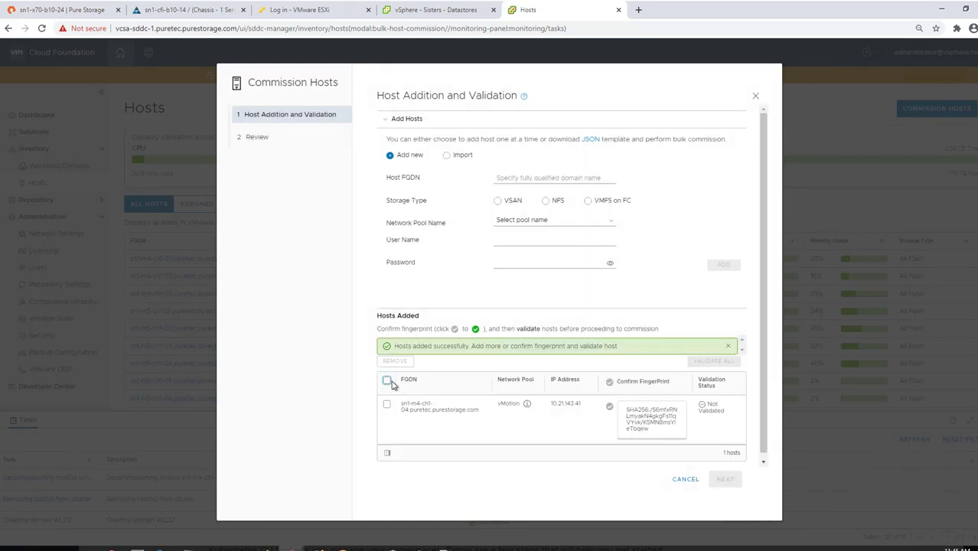
pyautogui.click(387, 380)
pyautogui.click(610, 382)
pyautogui.click(713, 361)
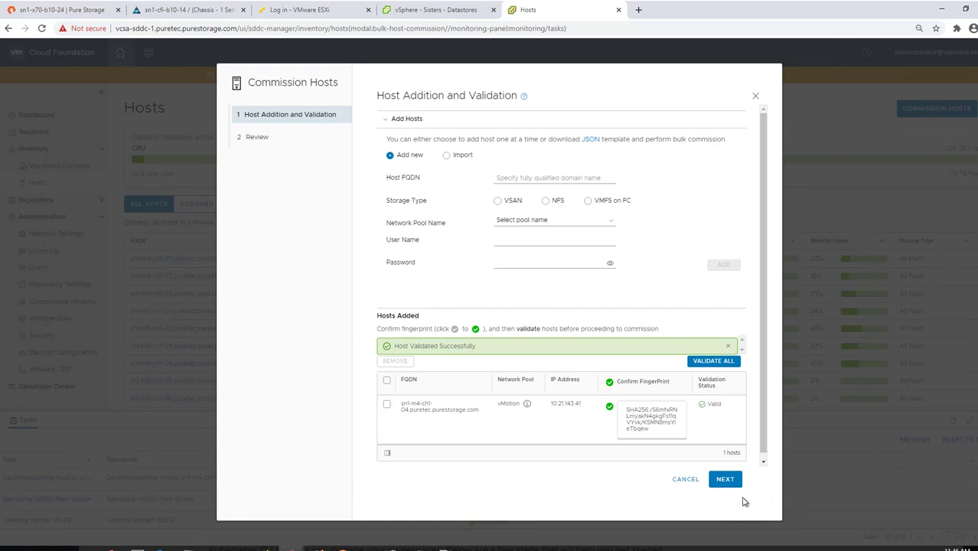
pyautogui.click(727, 483)
pyautogui.click(714, 479)
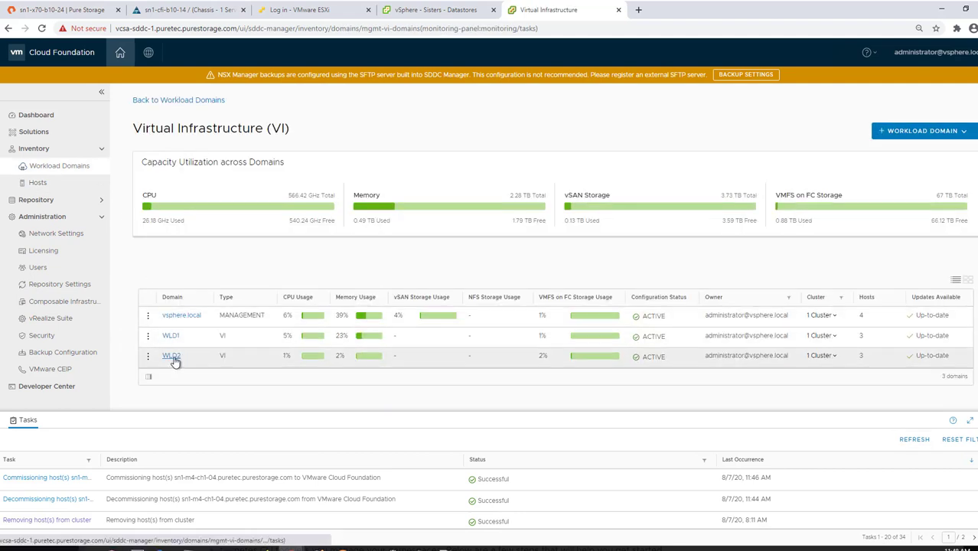
# Add available host sn1-m4-ch1-04 to WLD2's Sisters cluster with a vSphere license and finish the wizard.
pyautogui.click(171, 357)
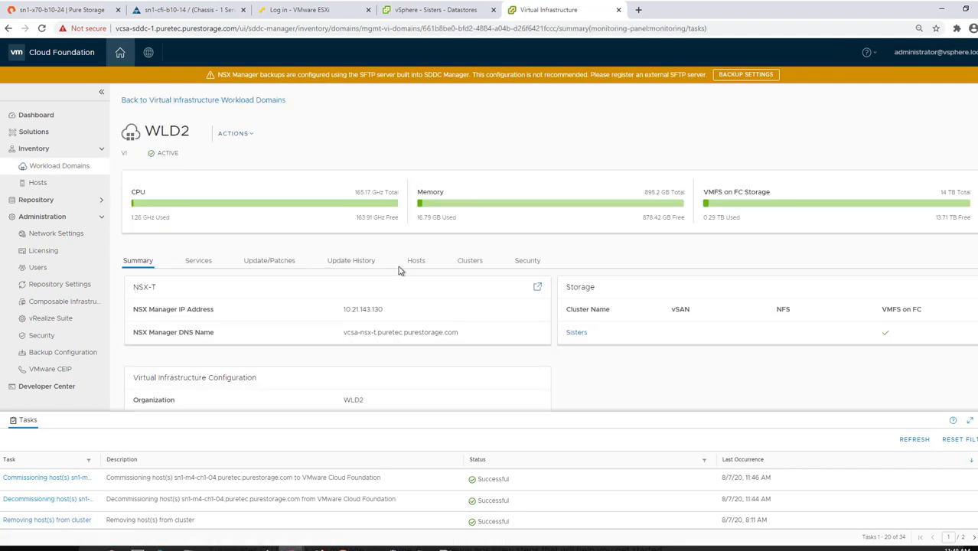
pyautogui.click(415, 261)
pyautogui.click(469, 261)
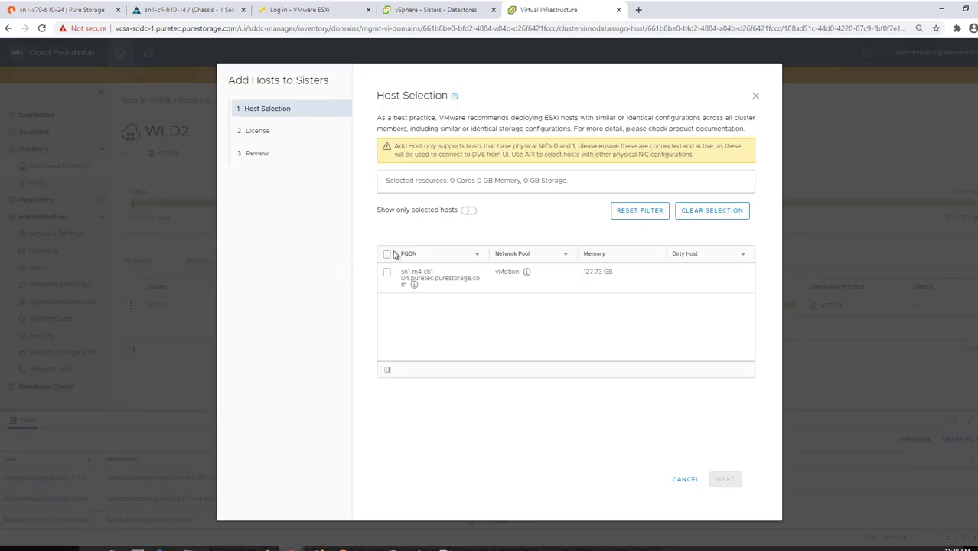
pyautogui.click(387, 254)
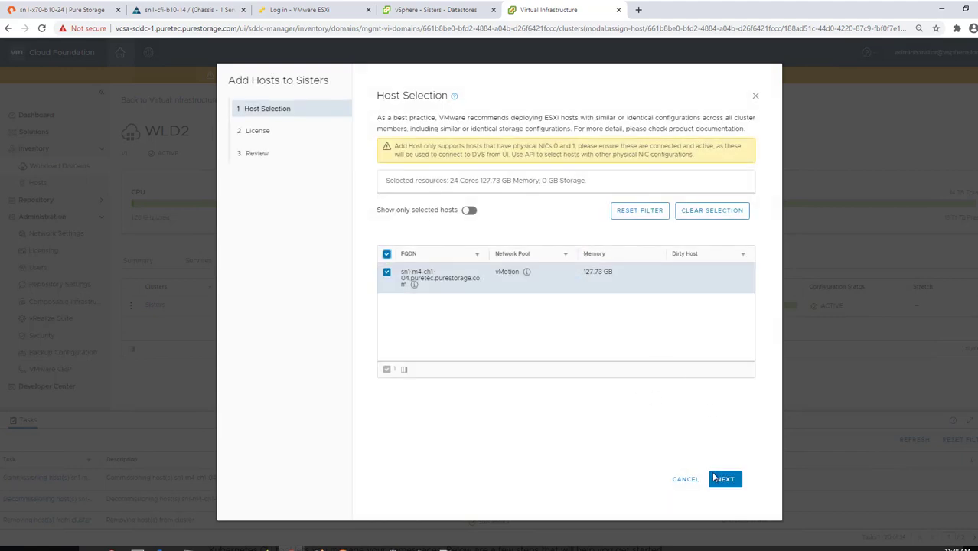
pyautogui.click(720, 478)
pyautogui.click(724, 479)
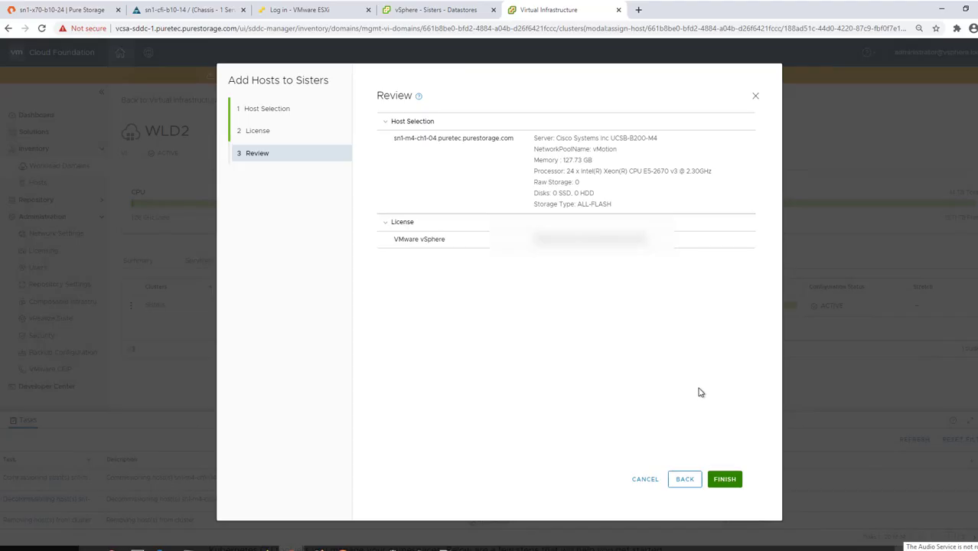
pyautogui.click(726, 479)
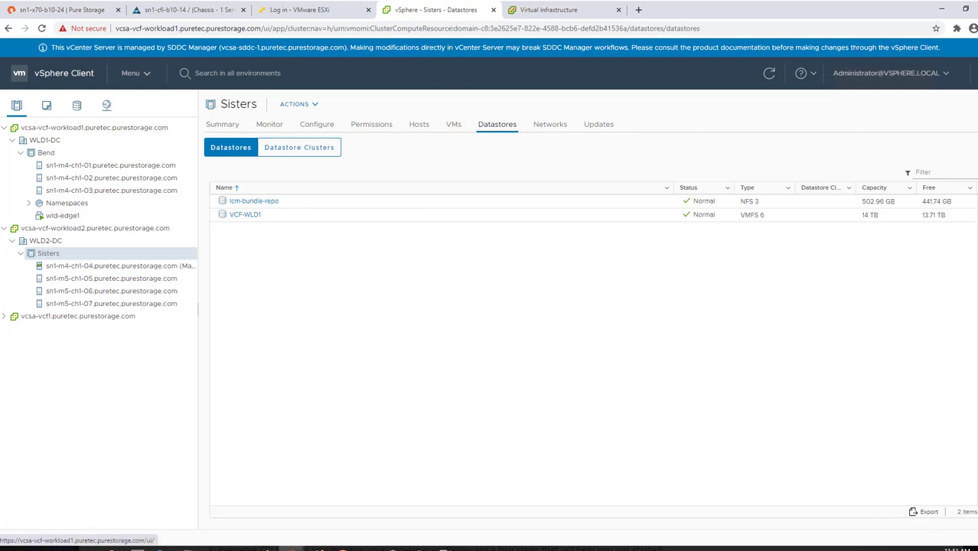
# Refresh the vSphere inventory so sn1-m4-ch1-04 appears under Sisters in WLD2-DC.
pyautogui.click(976, 541)
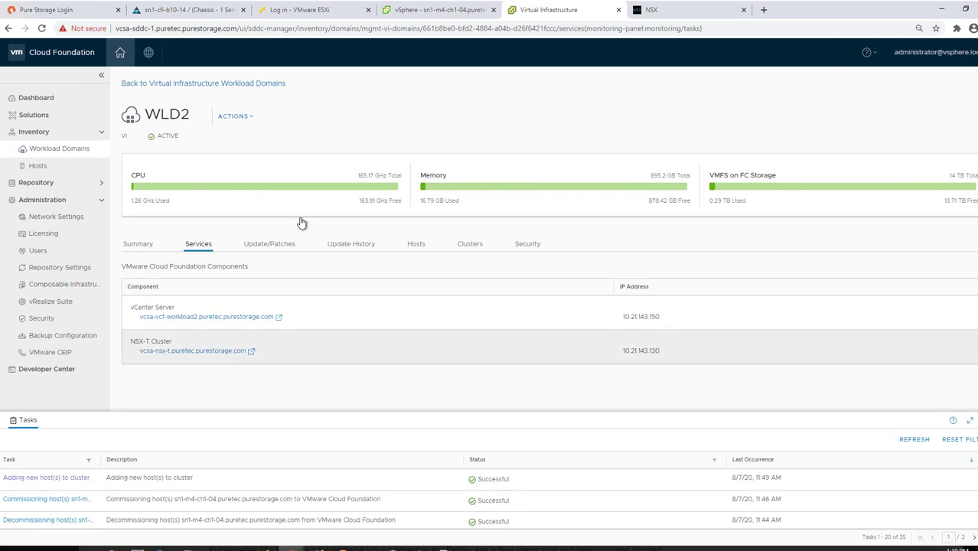
# Remove sn1-m4-ch1-04 from the Sisters cluster's host list in WLD2 and confirm the removal.
pyautogui.click(434, 11)
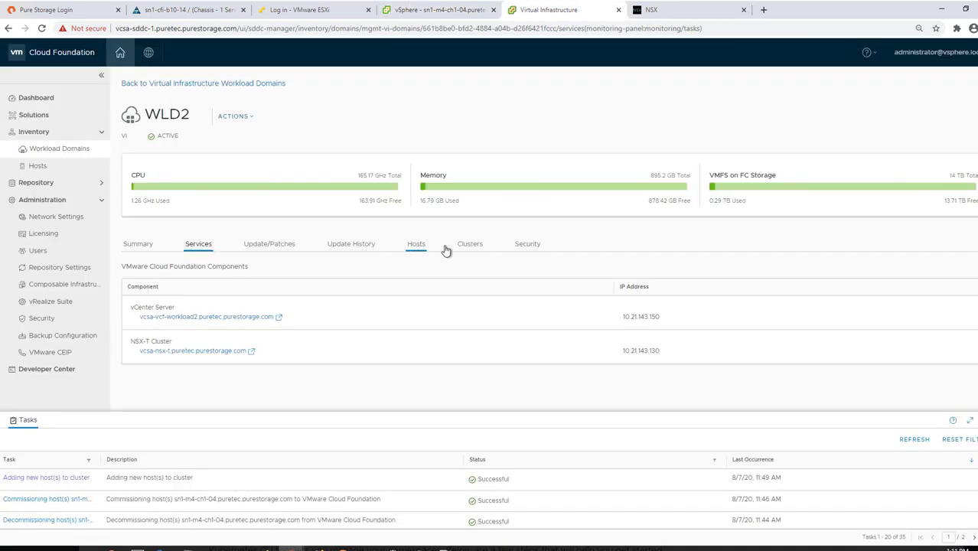
pyautogui.click(464, 245)
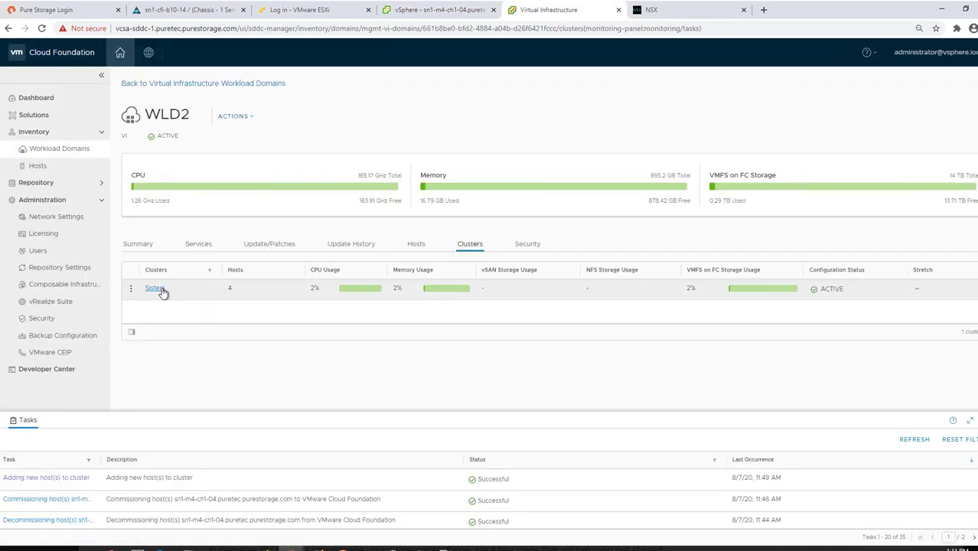
pyautogui.click(156, 288)
pyautogui.click(176, 254)
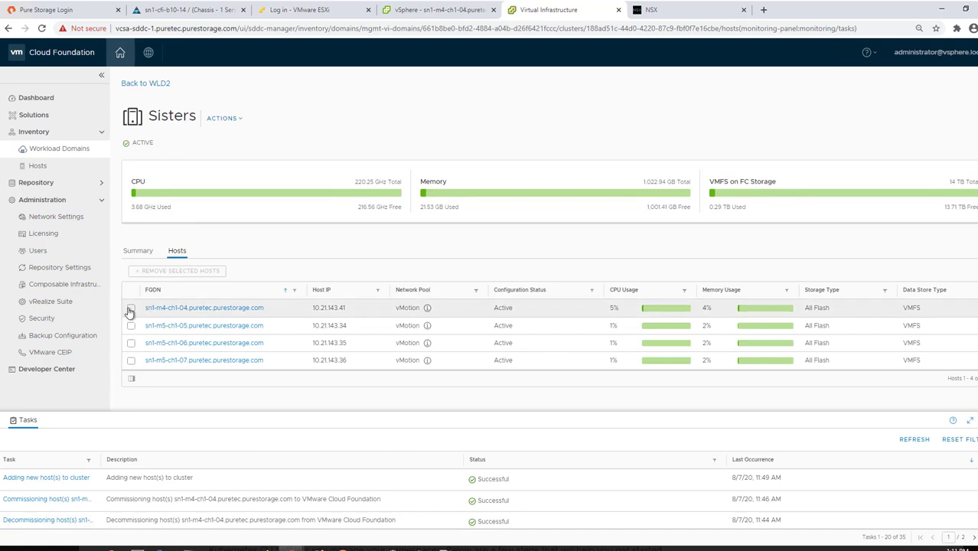
pyautogui.click(130, 311)
pyautogui.click(180, 271)
pyautogui.click(600, 332)
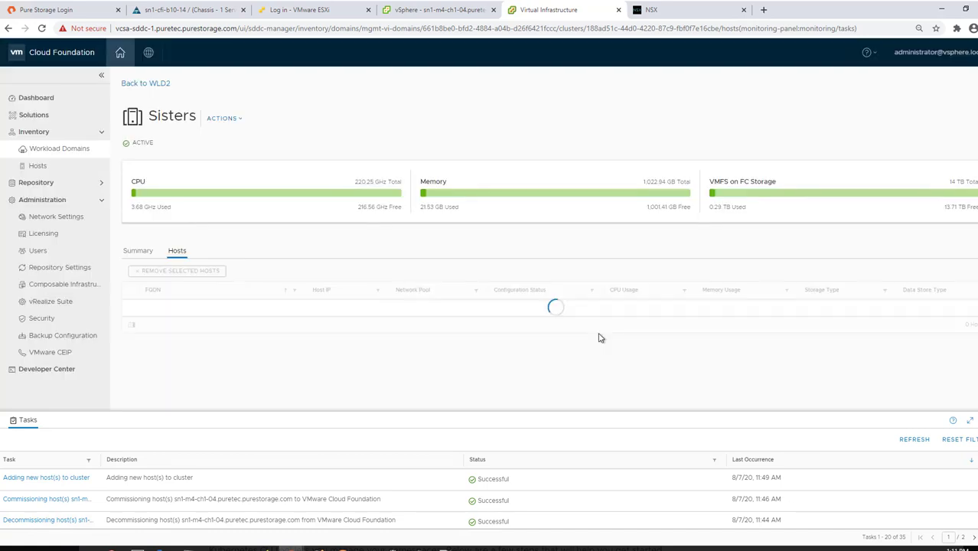
pyautogui.click(440, 10)
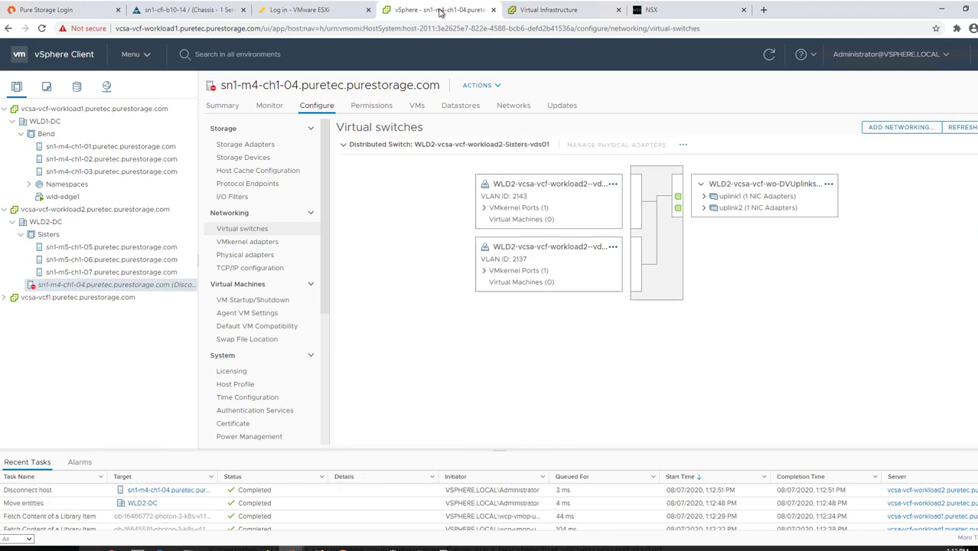
pyautogui.click(548, 10)
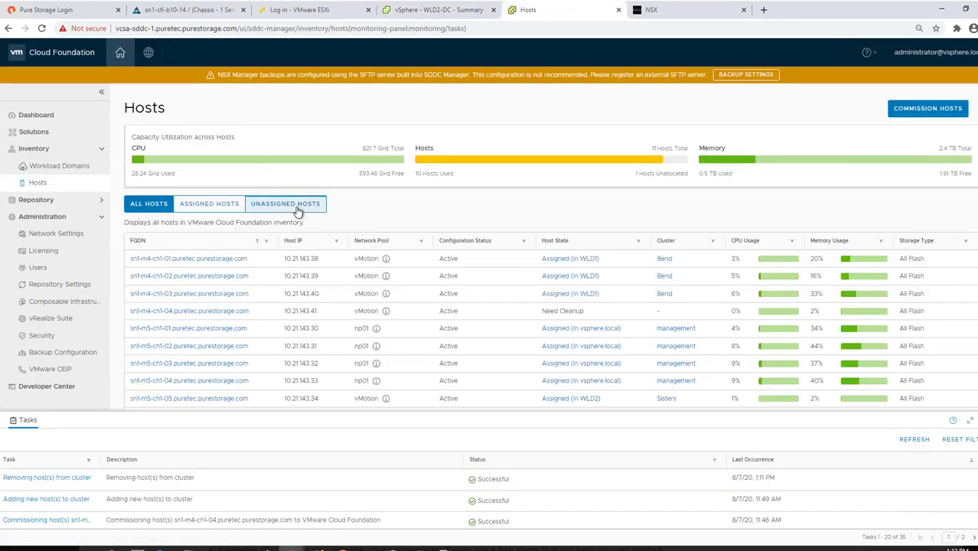
# Decommission sn1-m4-ch1-04 from the Unassigned Hosts list and confirm.
pyautogui.click(294, 206)
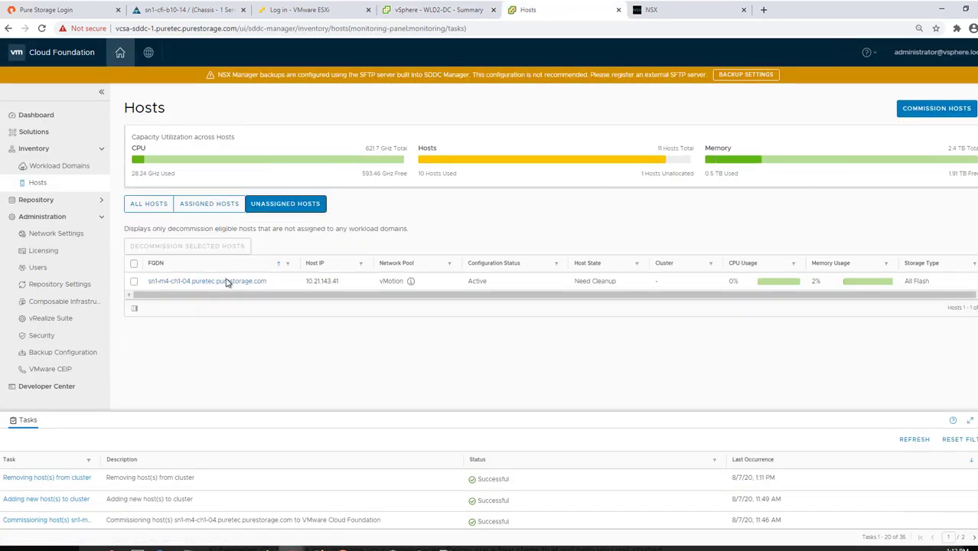
pyautogui.click(133, 264)
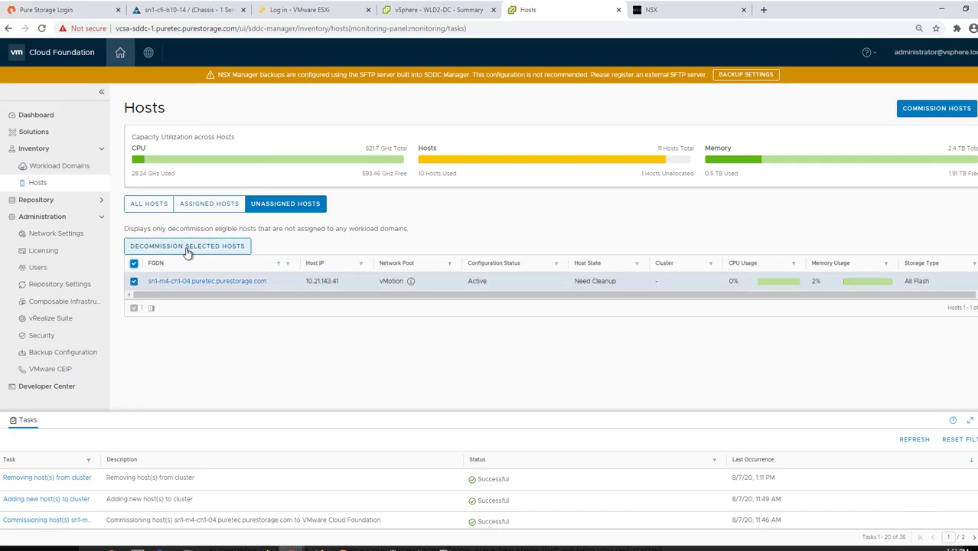
pyautogui.click(187, 249)
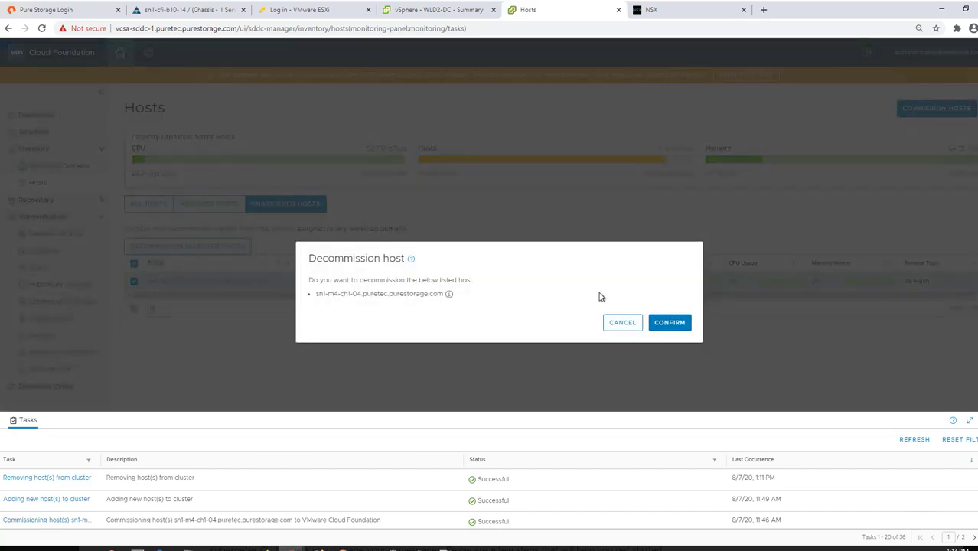
pyautogui.click(669, 323)
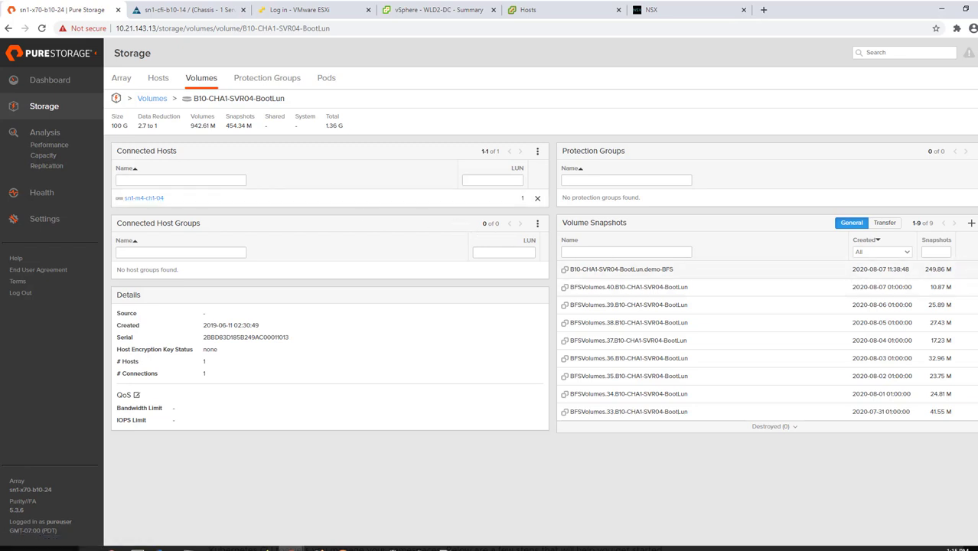
# Restore B10-CHA1-SVR04-BootLun from its demo-BFS snapshot using the snapshot's Restore action.
pyautogui.click(967, 270)
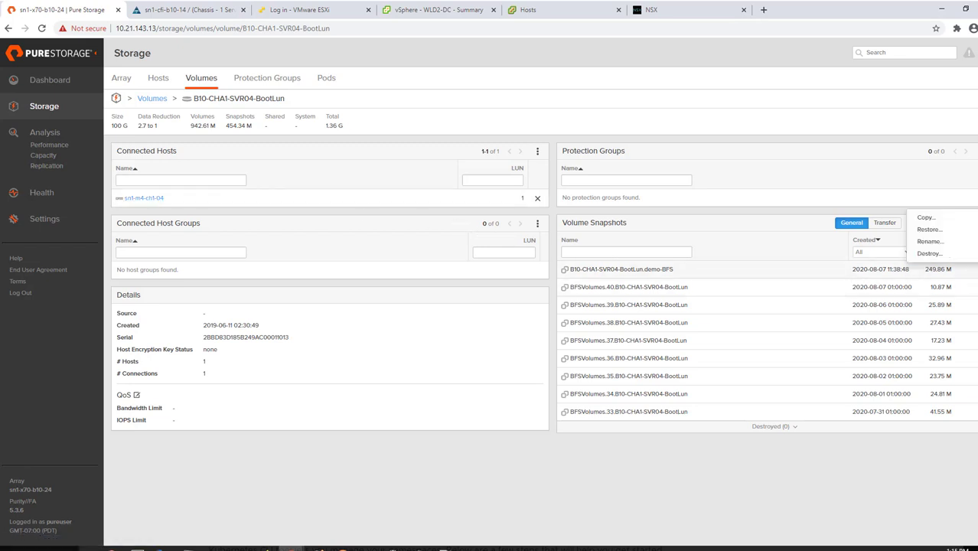
pyautogui.click(929, 229)
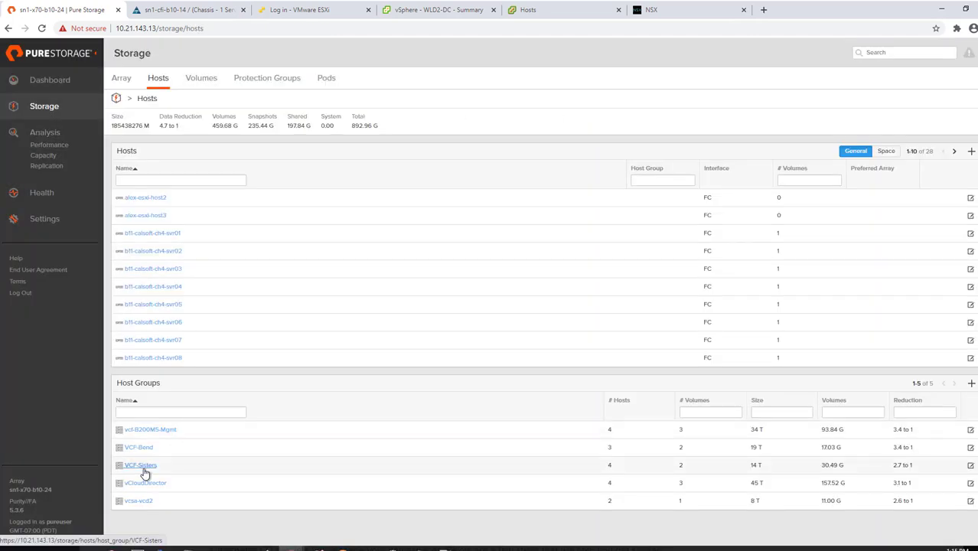
# Remove sn1-m4-ch1-04 from the VCF-Sisters host group.
pyautogui.click(143, 468)
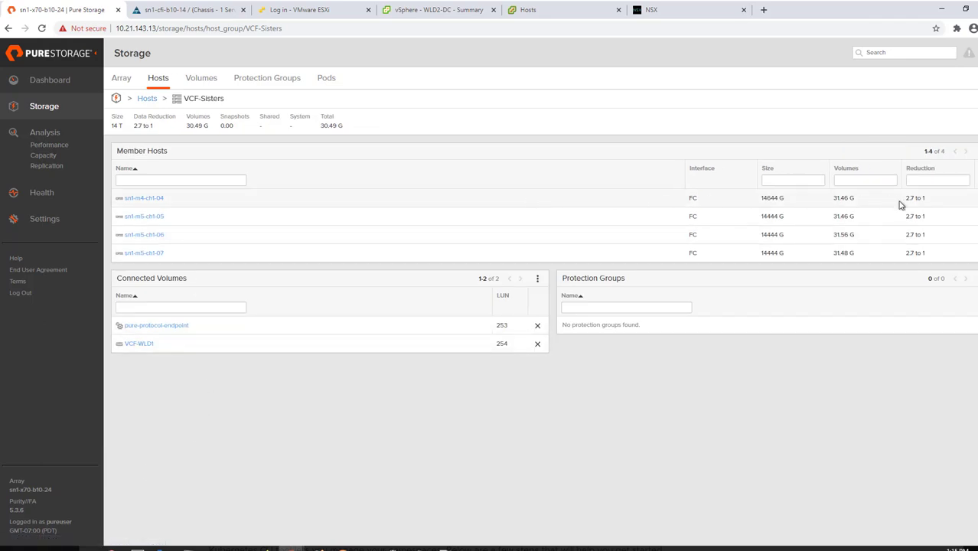
pyautogui.click(977, 198)
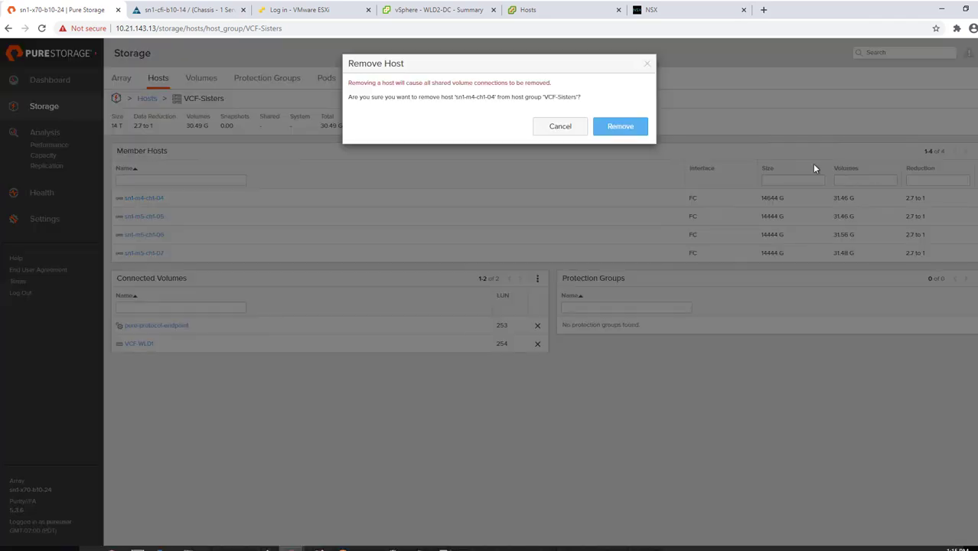
pyautogui.click(616, 127)
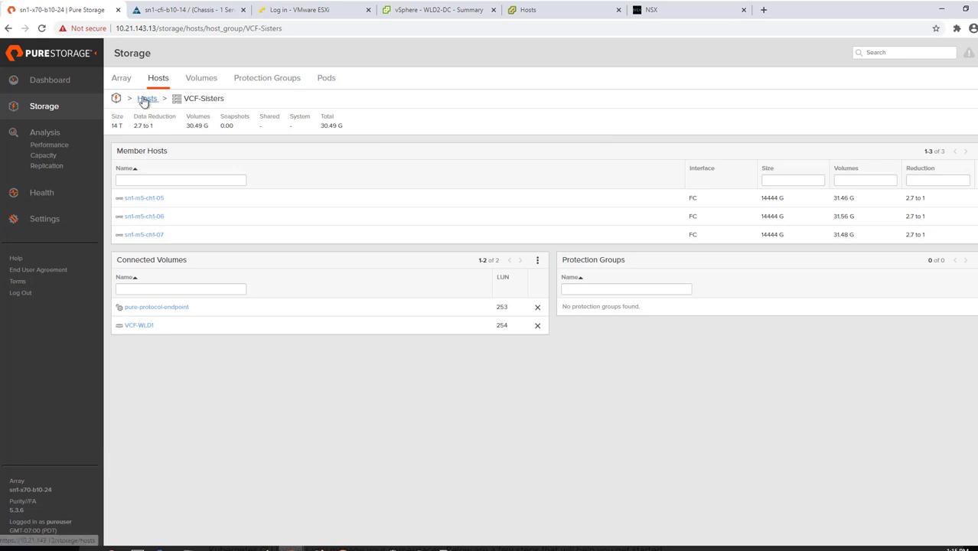
# Add sn1-m4-ch1-04 as a member host of the VCF-Bend host group.
pyautogui.click(146, 99)
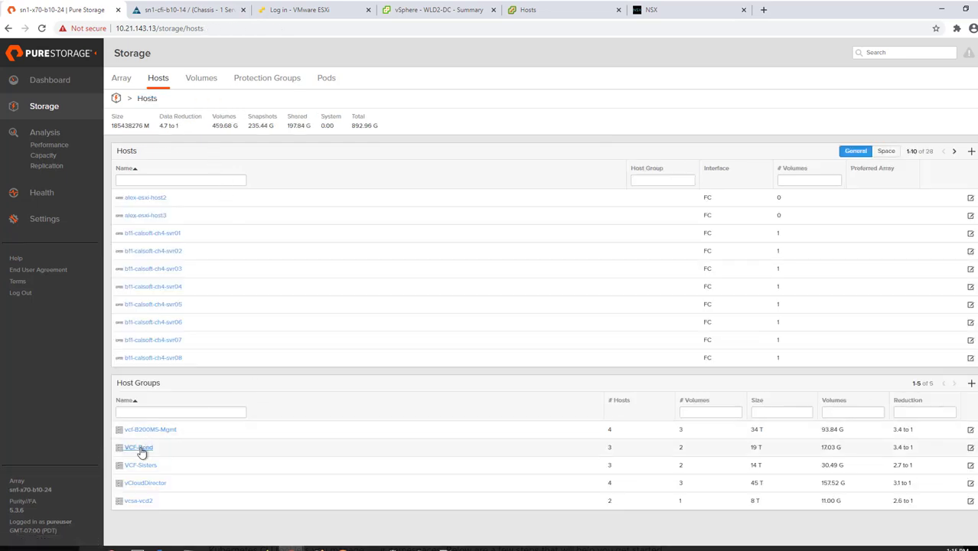
pyautogui.click(142, 447)
pyautogui.click(970, 150)
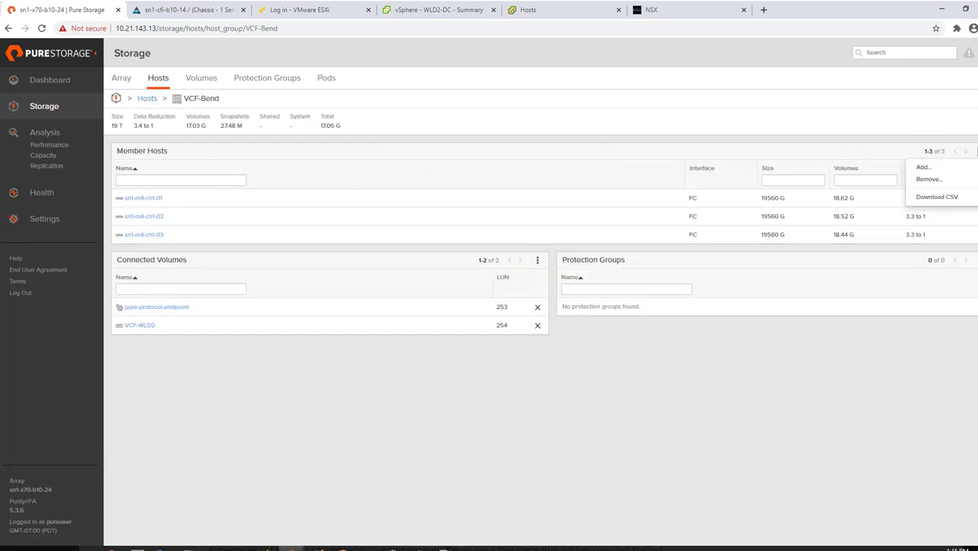
pyautogui.click(942, 165)
pyautogui.scroll(-1, 353, 198)
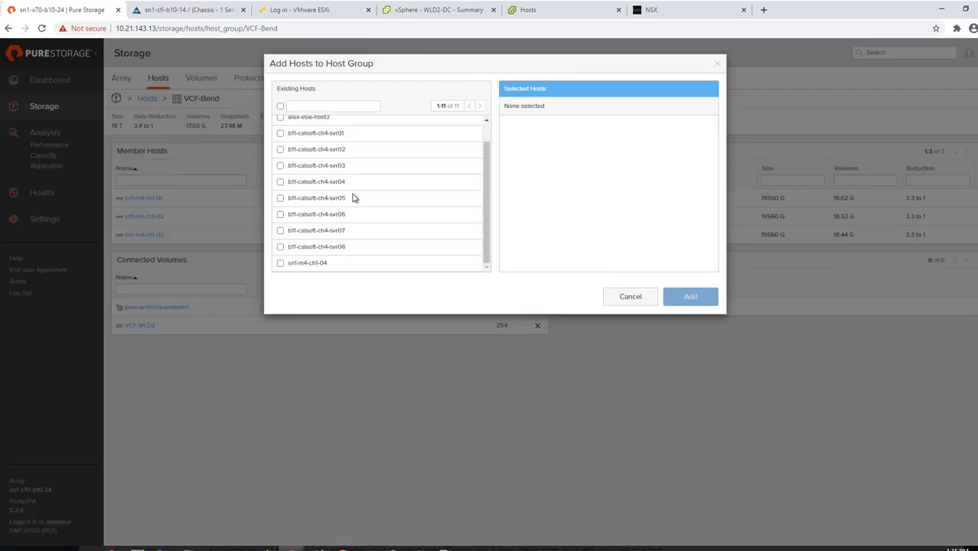
pyautogui.click(280, 263)
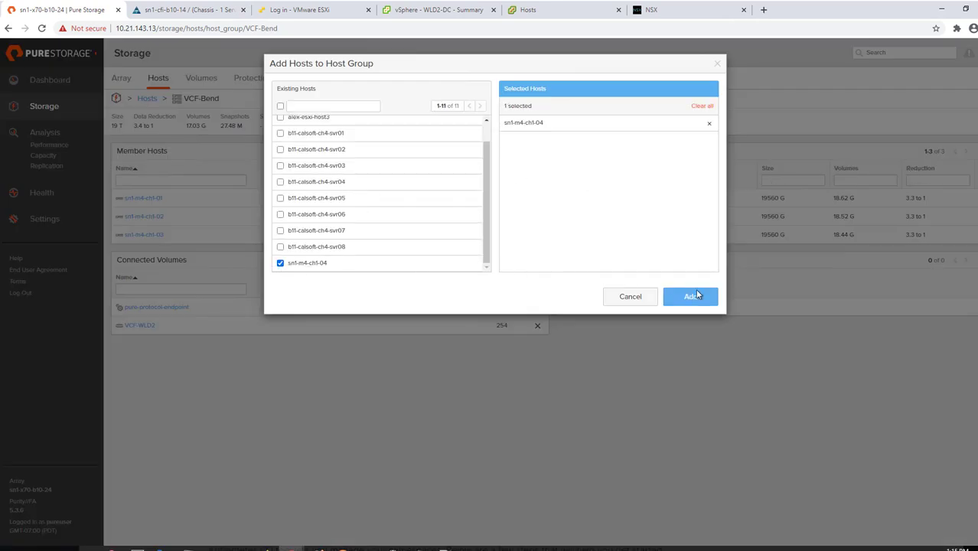
pyautogui.click(694, 296)
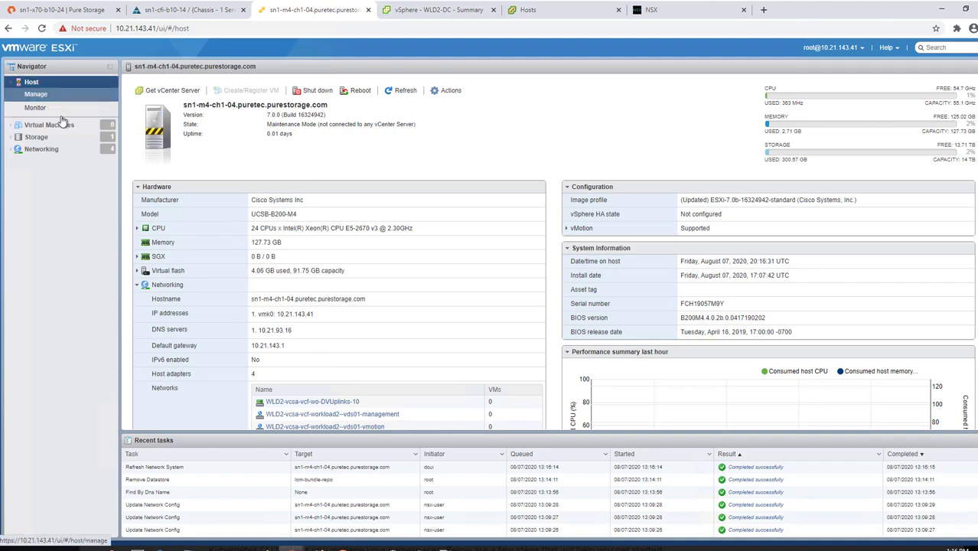
pyautogui.click(172, 6)
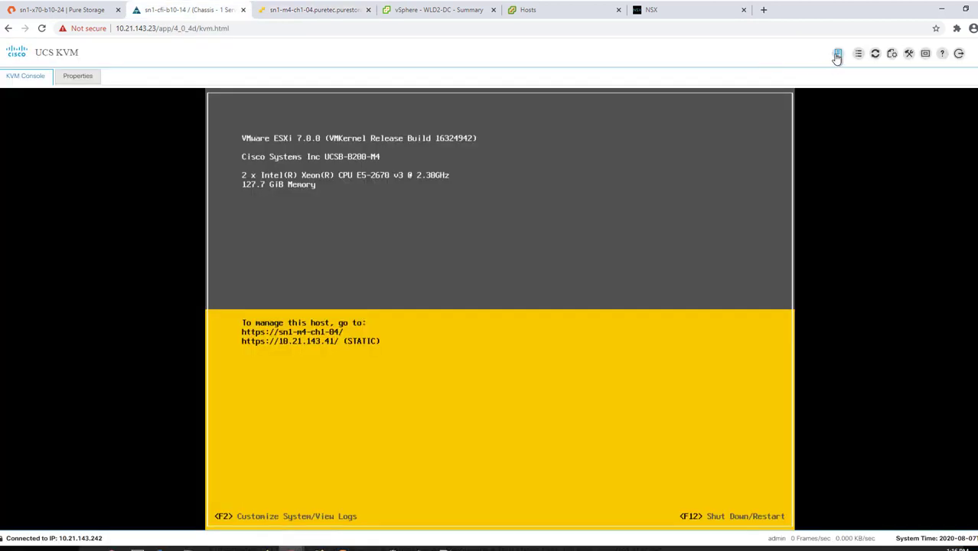
pyautogui.click(837, 55)
pyautogui.click(841, 95)
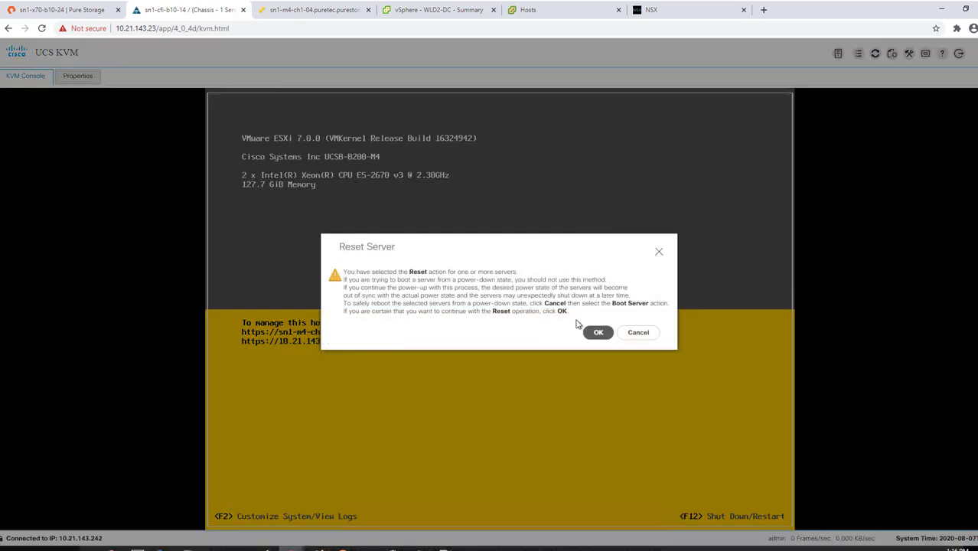
pyautogui.click(597, 332)
pyautogui.click(537, 373)
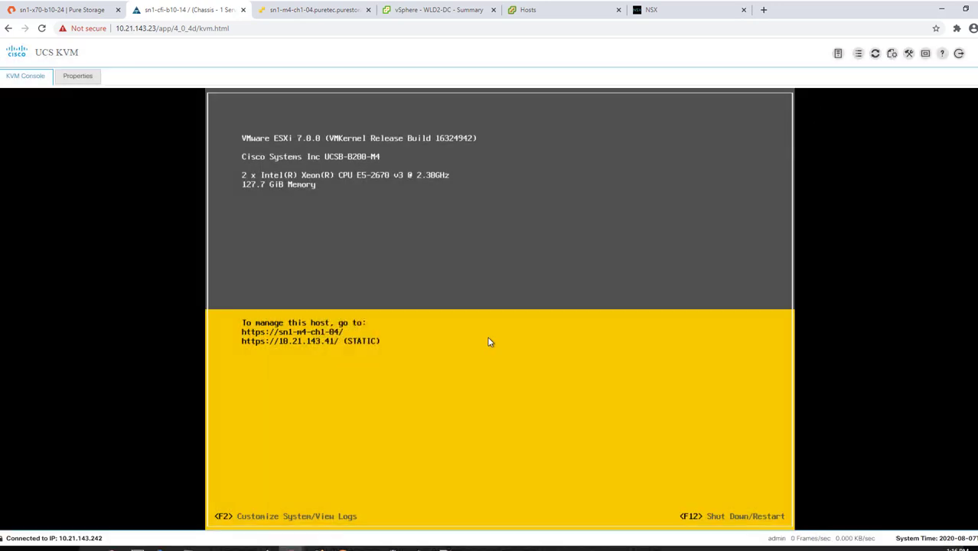
pyautogui.click(570, 313)
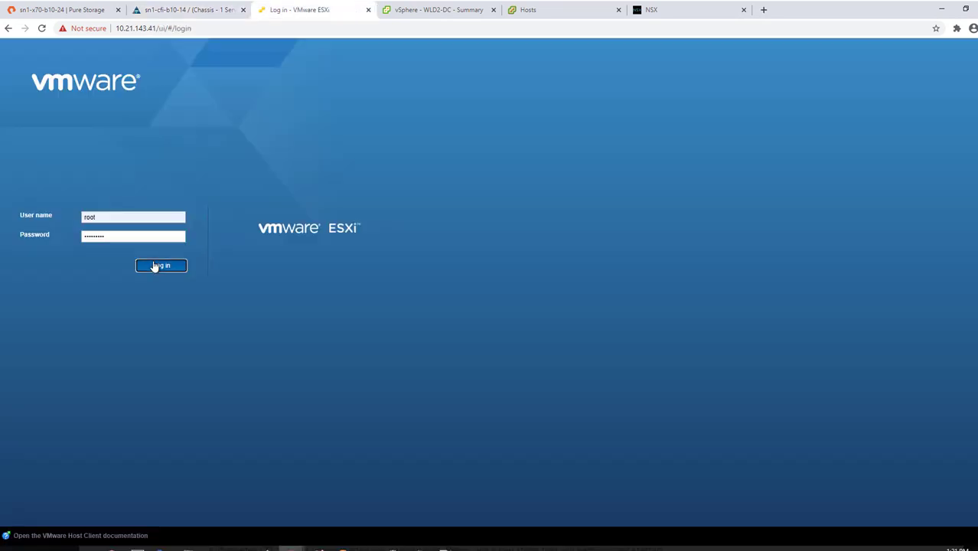
pyautogui.click(153, 266)
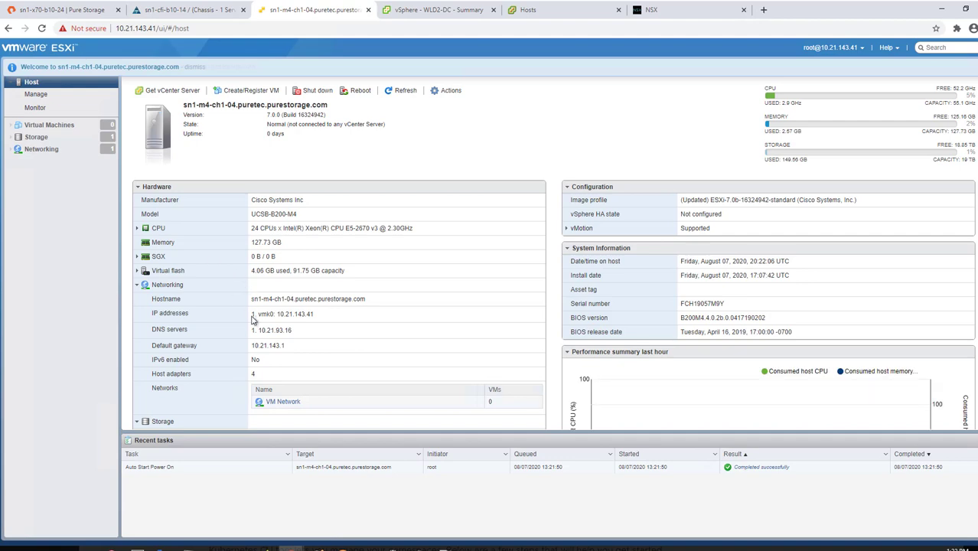
pyautogui.scroll(-2, 263, 360)
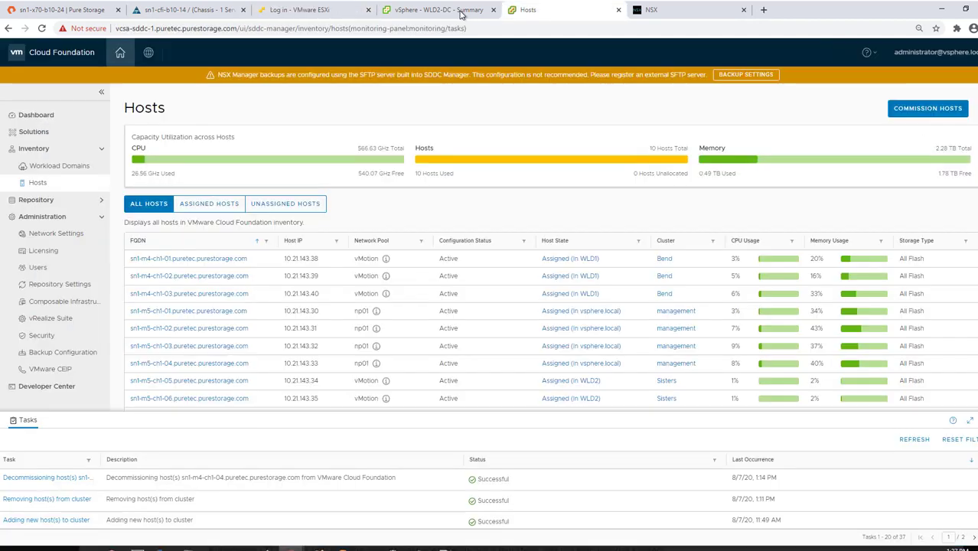
# Accept the commissioning checklist and fill in host name sn1-m4-ch1-04.
pyautogui.click(927, 108)
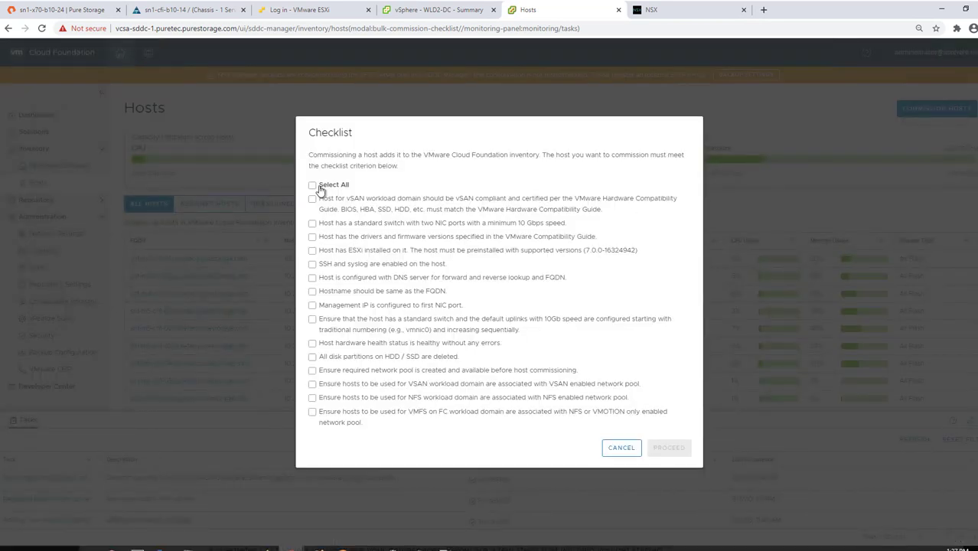
pyautogui.click(314, 186)
pyautogui.click(661, 455)
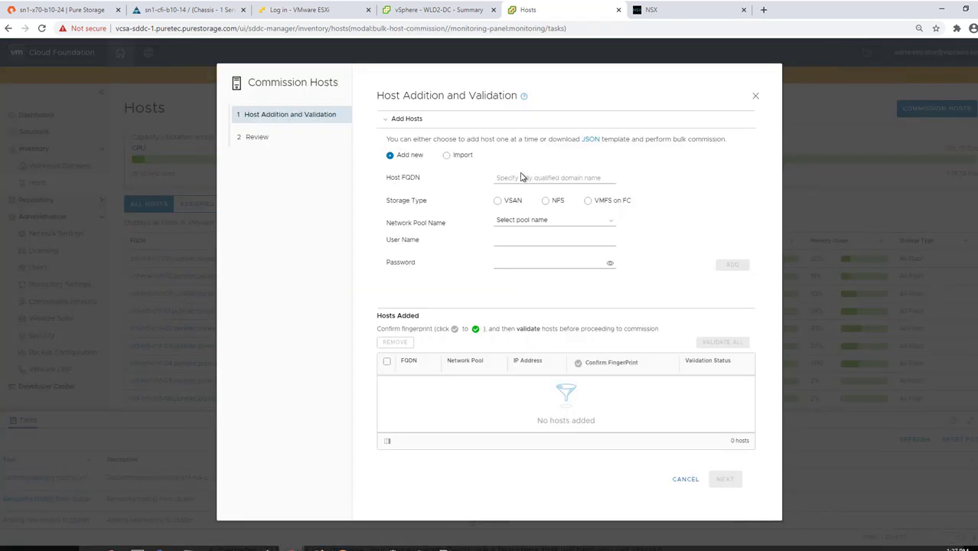
pyautogui.click(520, 177)
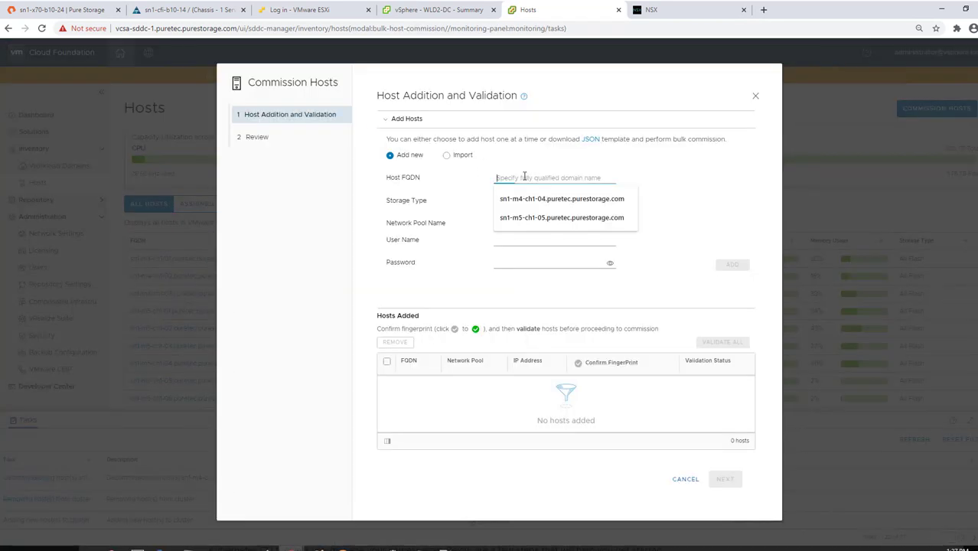
pyautogui.click(528, 199)
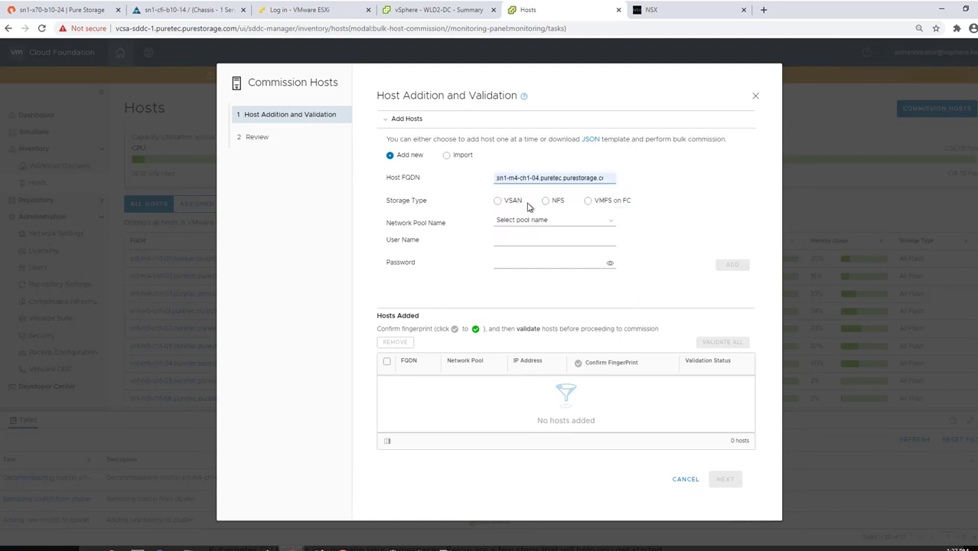
# Set VMFS on FC storage, the vMotion network pool and root credentials.
pyautogui.click(588, 201)
pyautogui.click(580, 221)
pyautogui.click(567, 268)
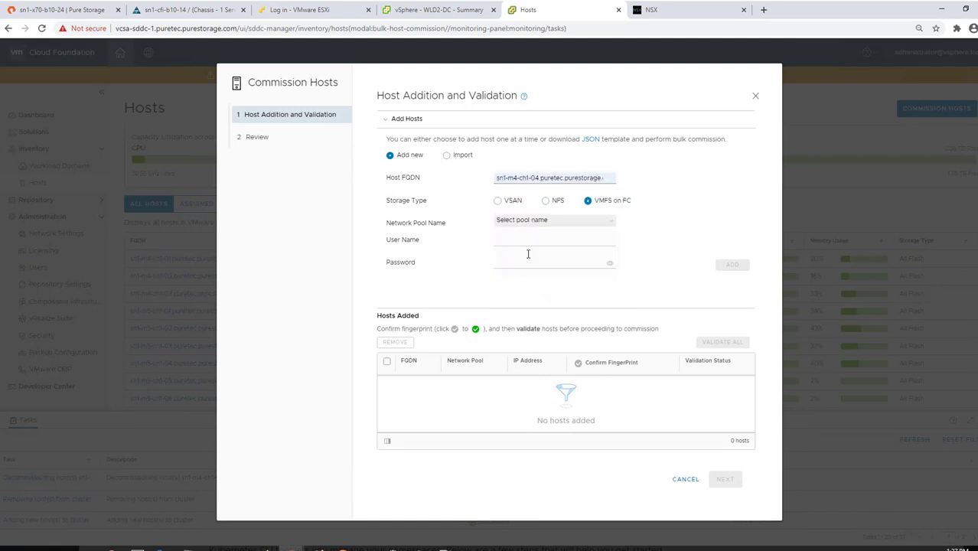
pyautogui.click(515, 241)
pyautogui.write('root')
pyautogui.press('Tab')
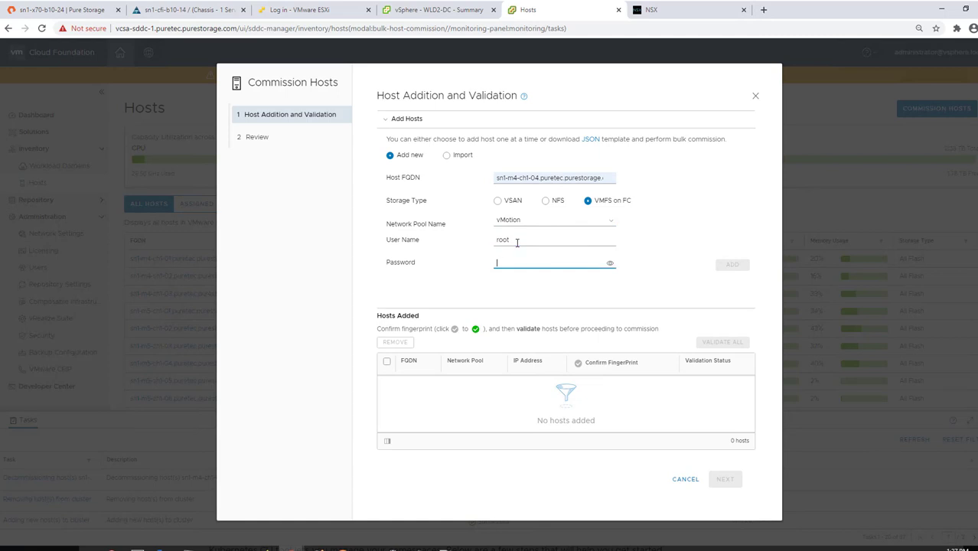
pyautogui.write('**')
# Add the host, validate it and commission it.
pyautogui.click(730, 265)
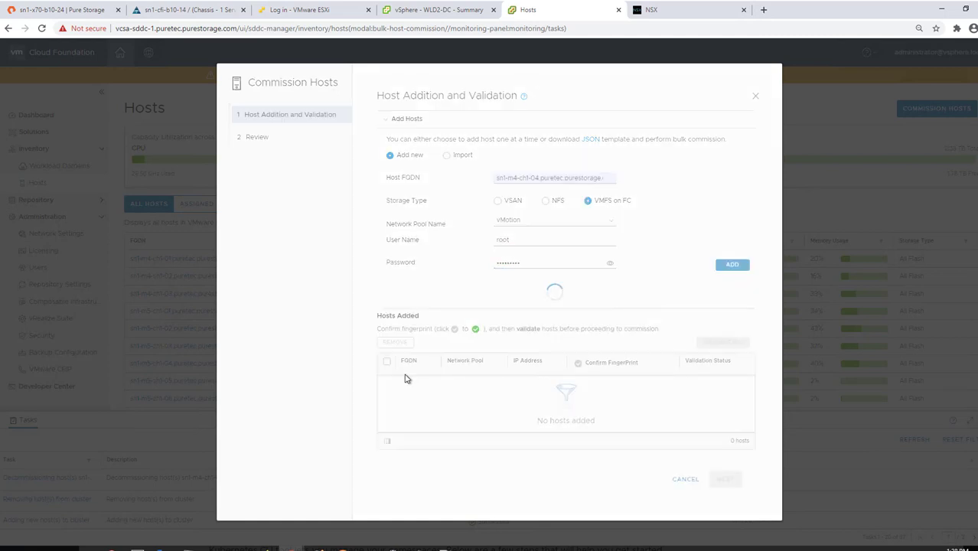
pyautogui.click(711, 479)
pyautogui.click(729, 479)
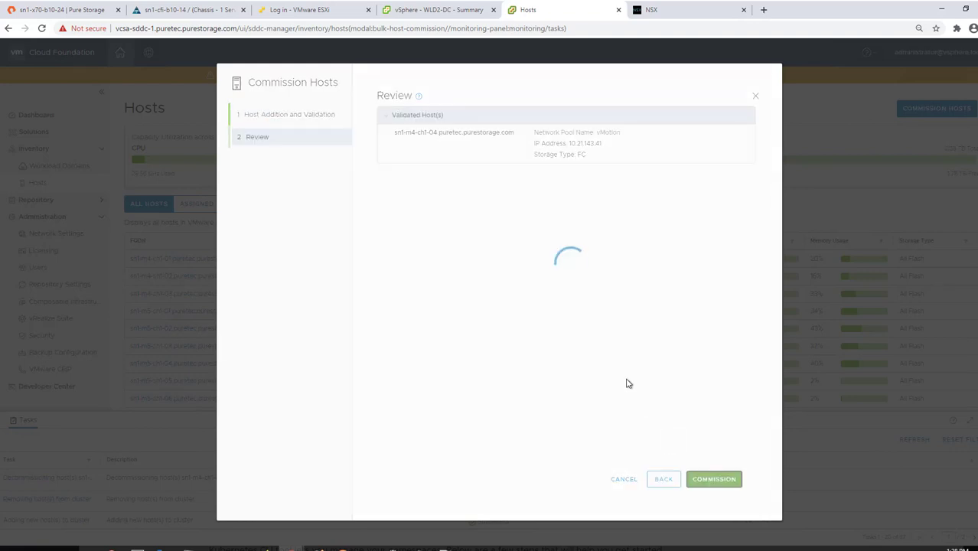
pyautogui.click(440, 10)
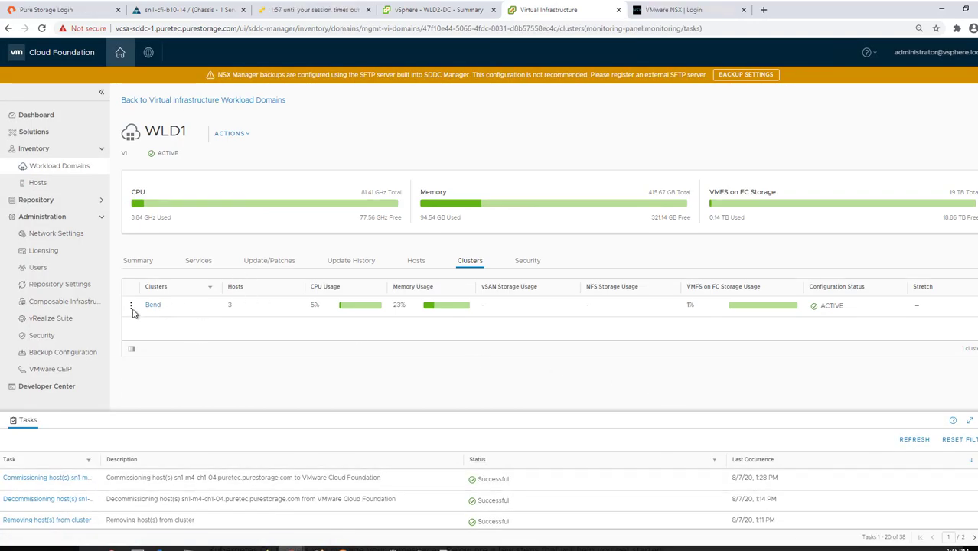
# Add host sn1-m4-ch1-04 to WLD1's Bend cluster and refresh Tasks to confirm the addition is running.
pyautogui.click(130, 306)
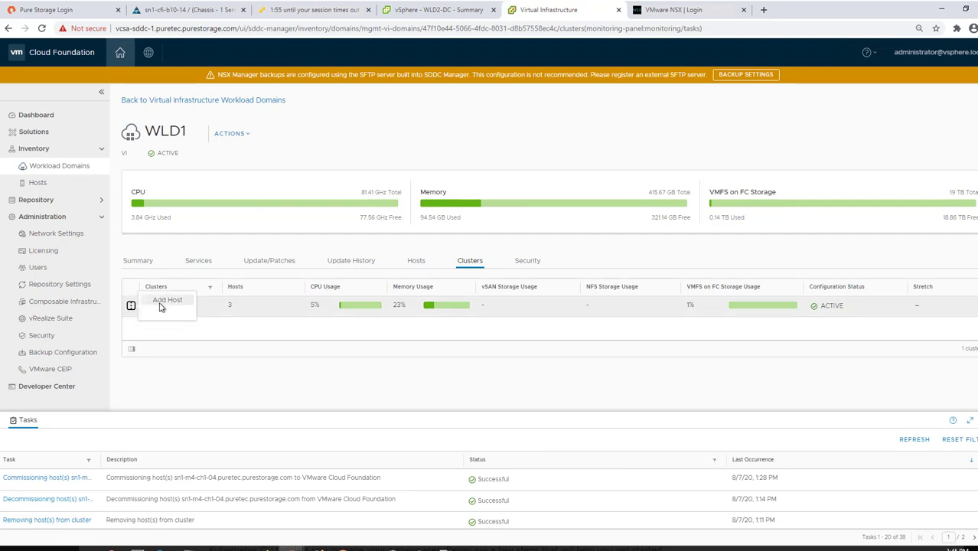
pyautogui.click(162, 305)
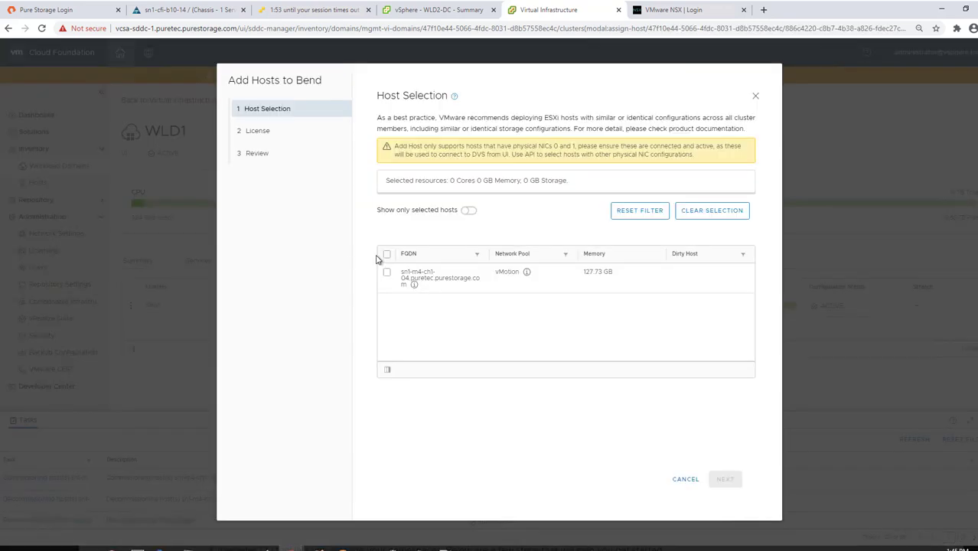
pyautogui.click(386, 254)
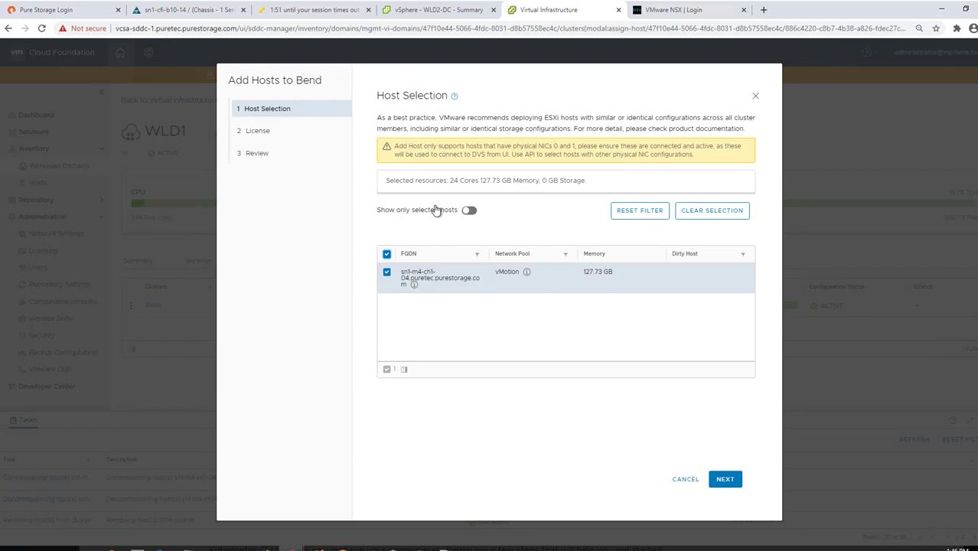
pyautogui.click(725, 479)
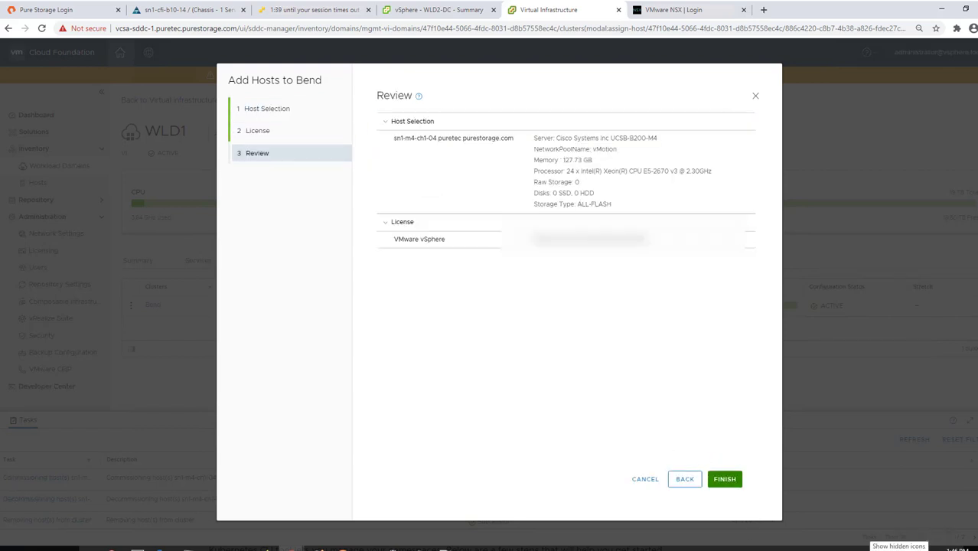
pyautogui.click(725, 482)
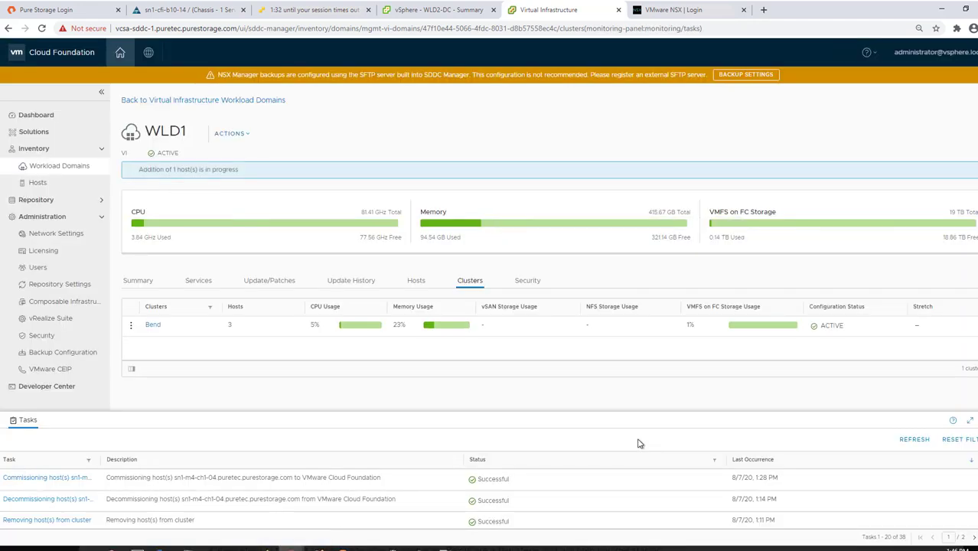
pyautogui.click(915, 439)
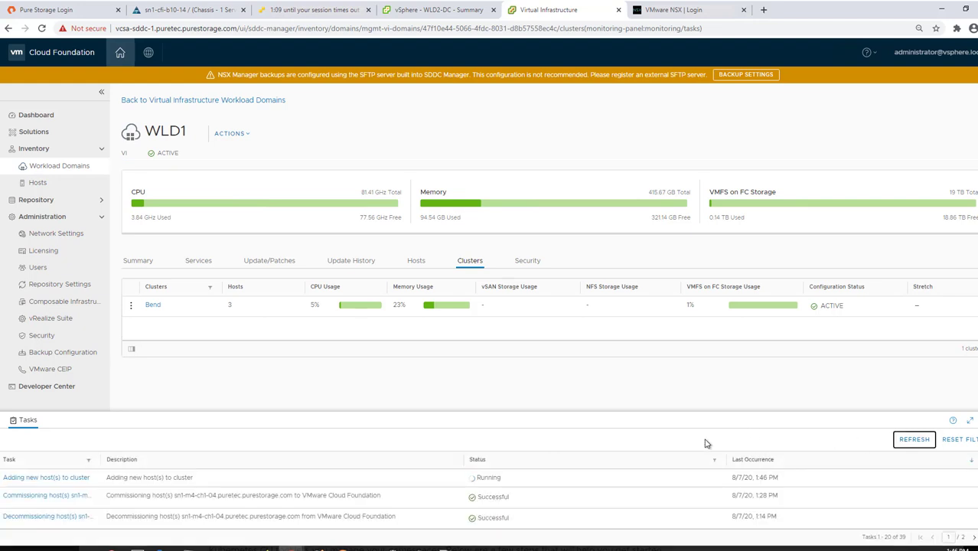
pyautogui.click(448, 11)
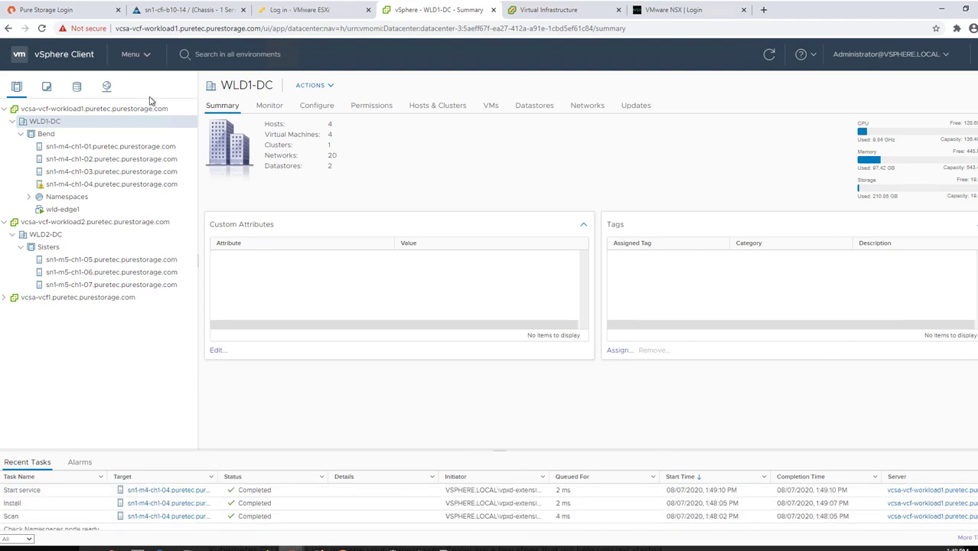
# In Workload Management, confirm Bend is Running with 4 hosts and open its datastores list.
pyautogui.click(146, 57)
pyautogui.click(163, 185)
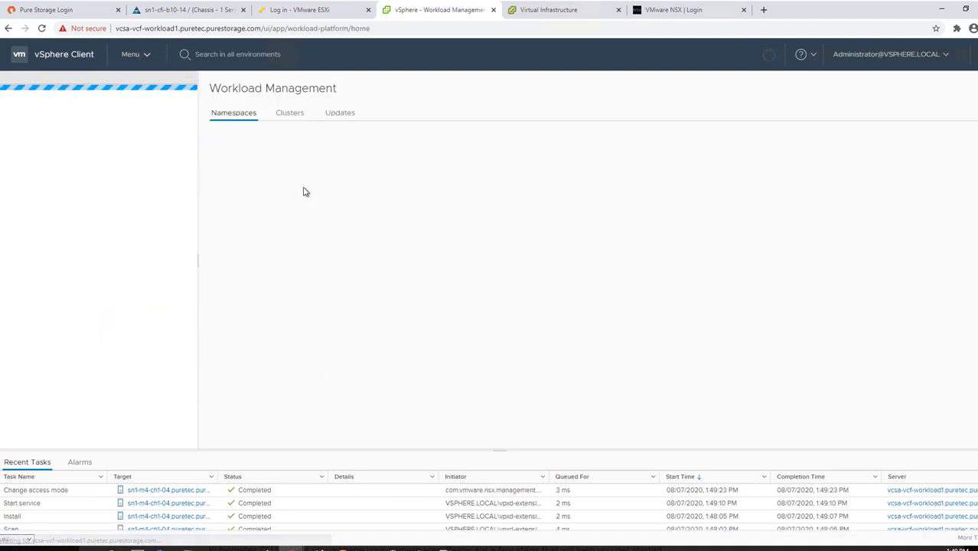
pyautogui.click(289, 113)
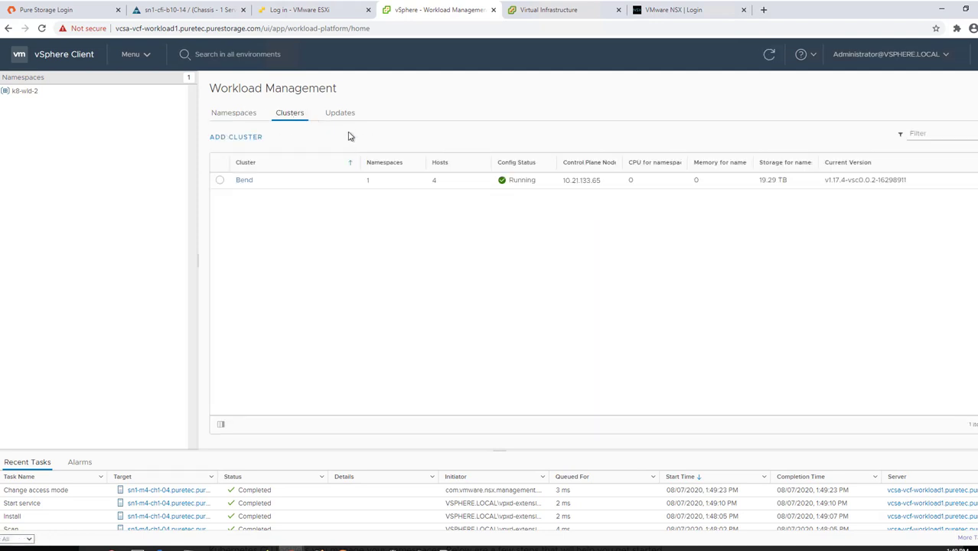
pyautogui.click(253, 185)
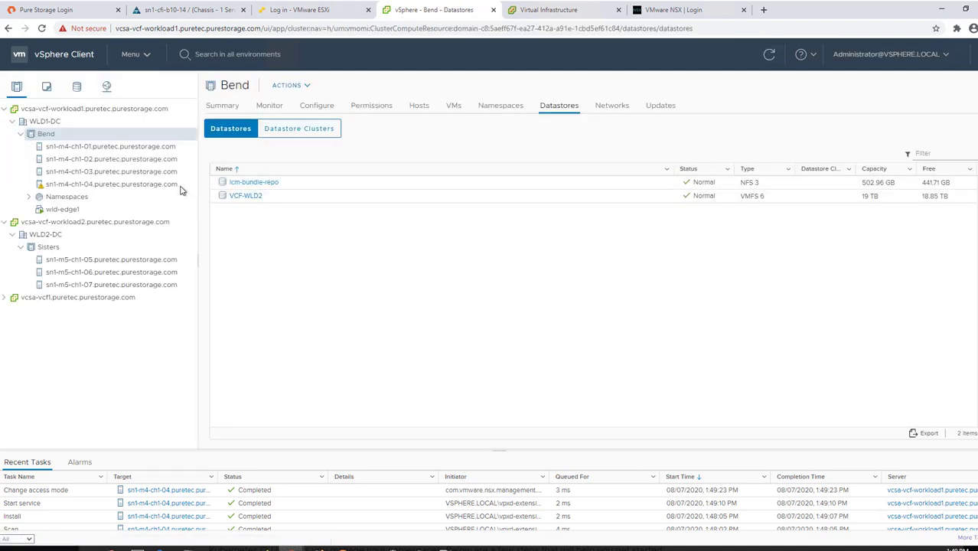